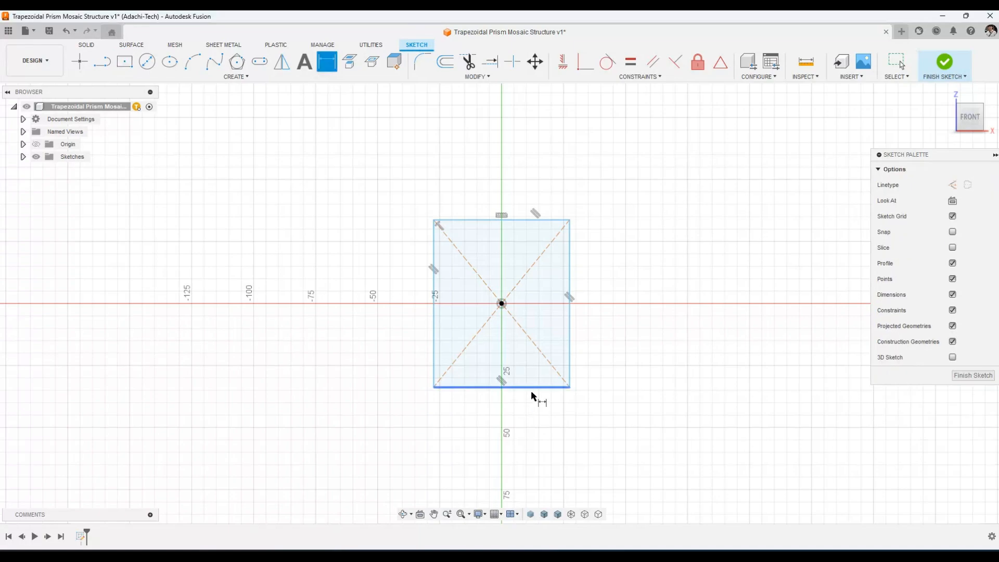
Dimension the bottom edge of the centre rectangle and set its width to 100 mm
click(531, 387)
click(503, 434)
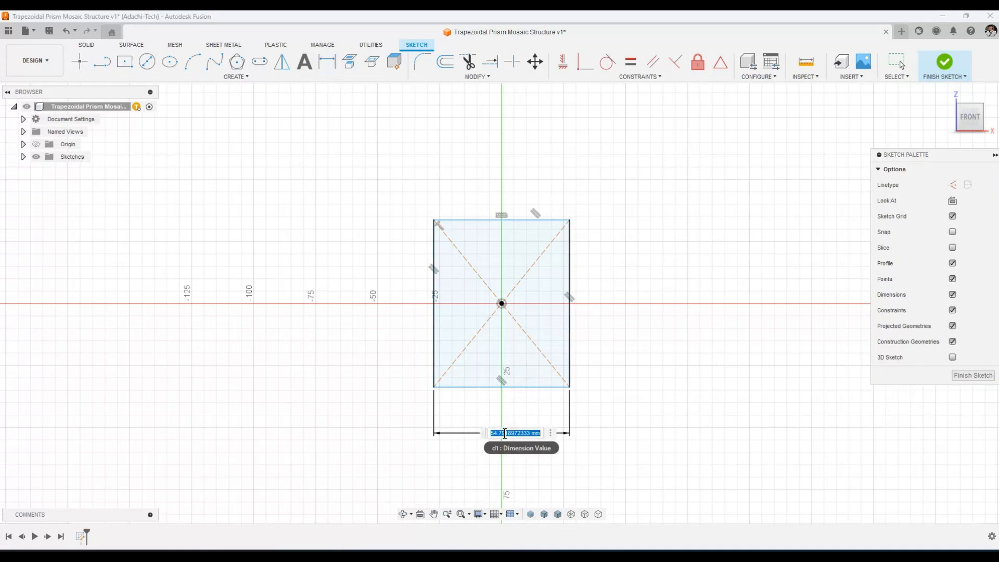
text(100)
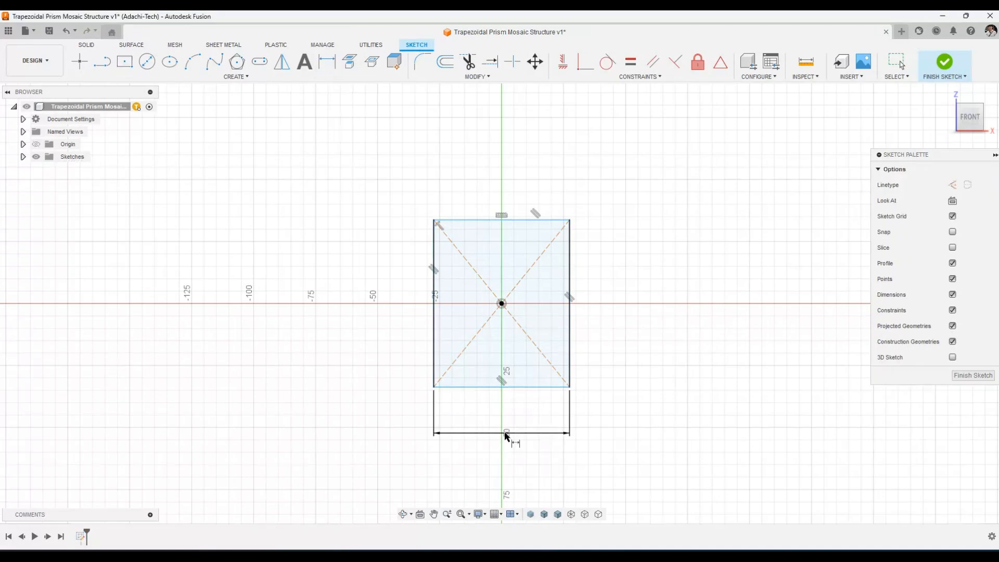
key(Return)
scroll(504, 435, down, 2)
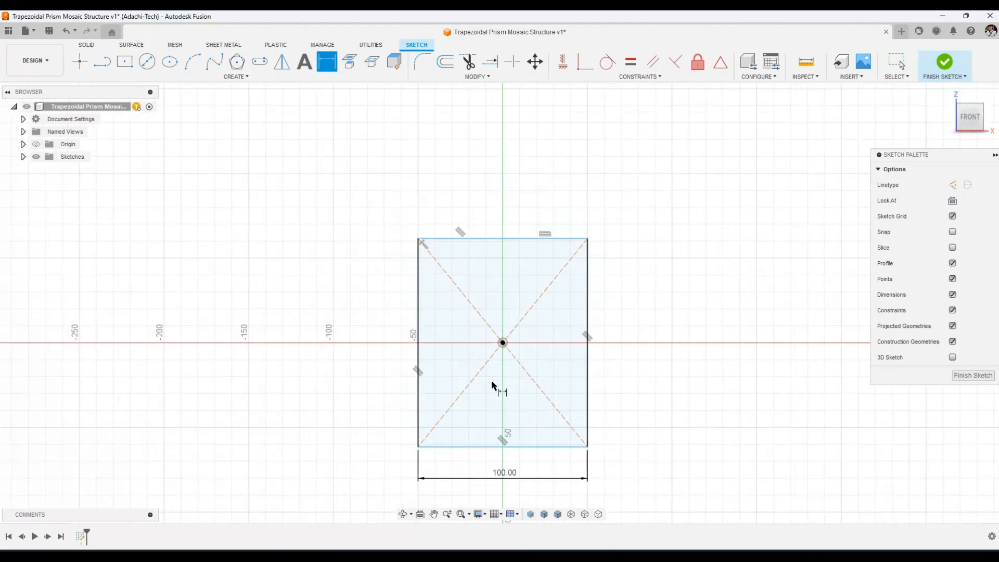
Dimension the rectangle's height by linking it to the 100 mm width dimension, and finish the sketch
click(419, 391)
click(391, 396)
text(100)
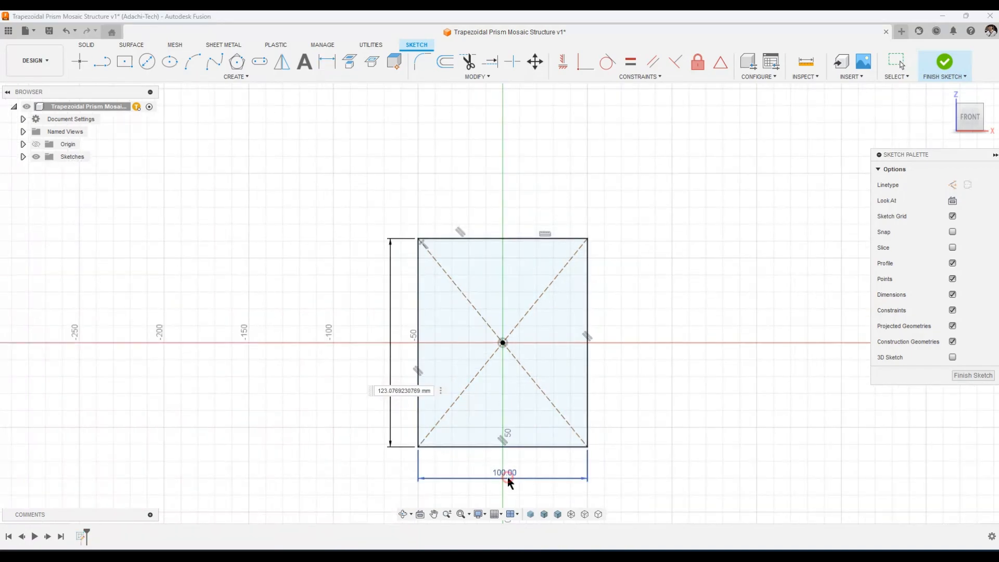
key(Return)
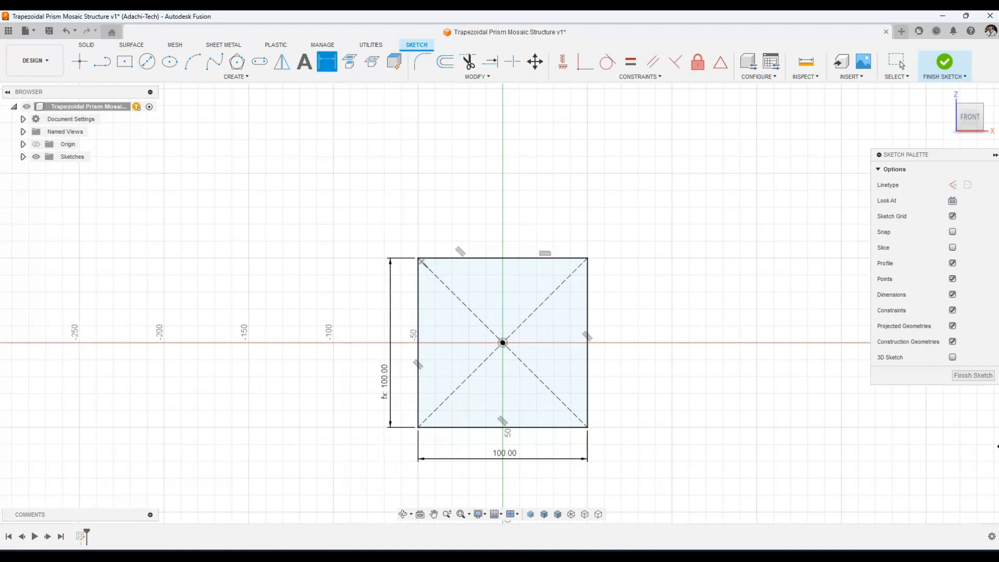
click(972, 375)
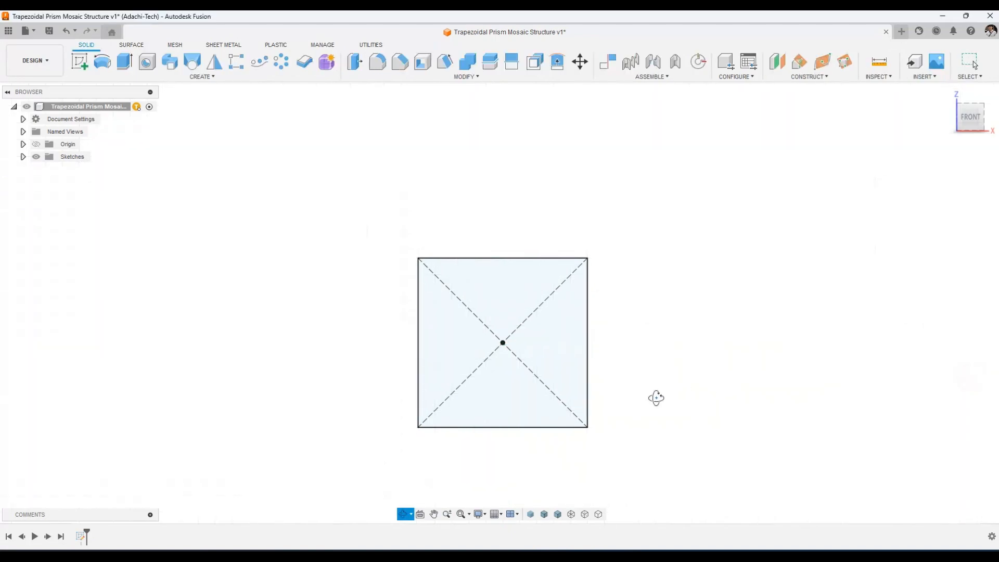
Extrude the square profile by -20 mm as a new body
shift+middle_drag(656, 397, 665, 410)
key(e)
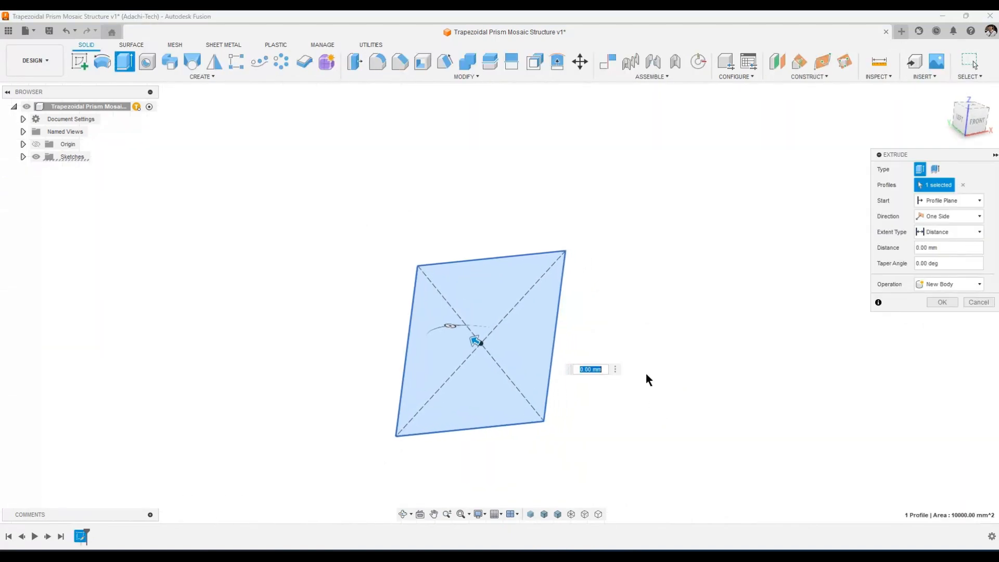
text(-10)
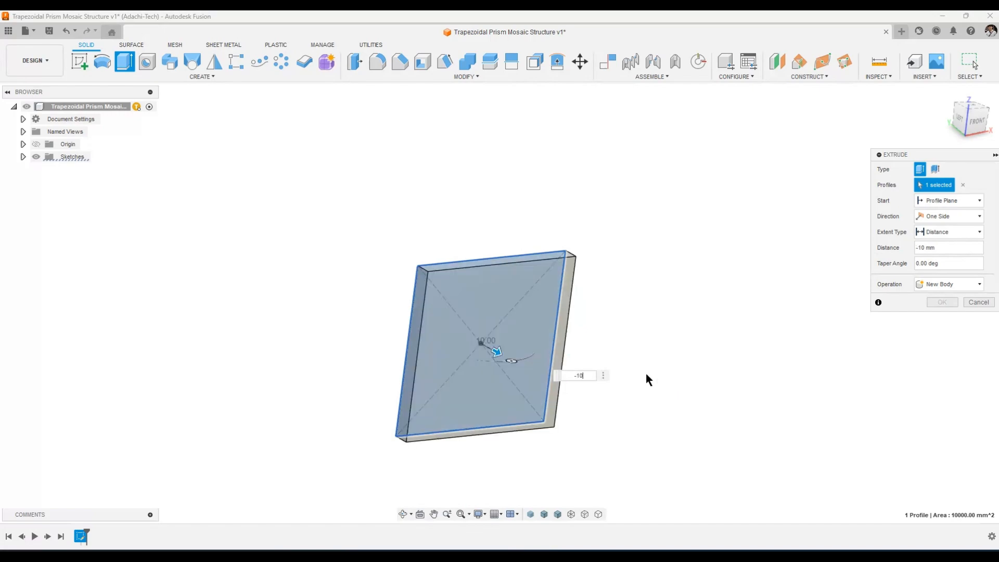
key(BackSpace)
key(BackSpace)
text(20)
key(Return)
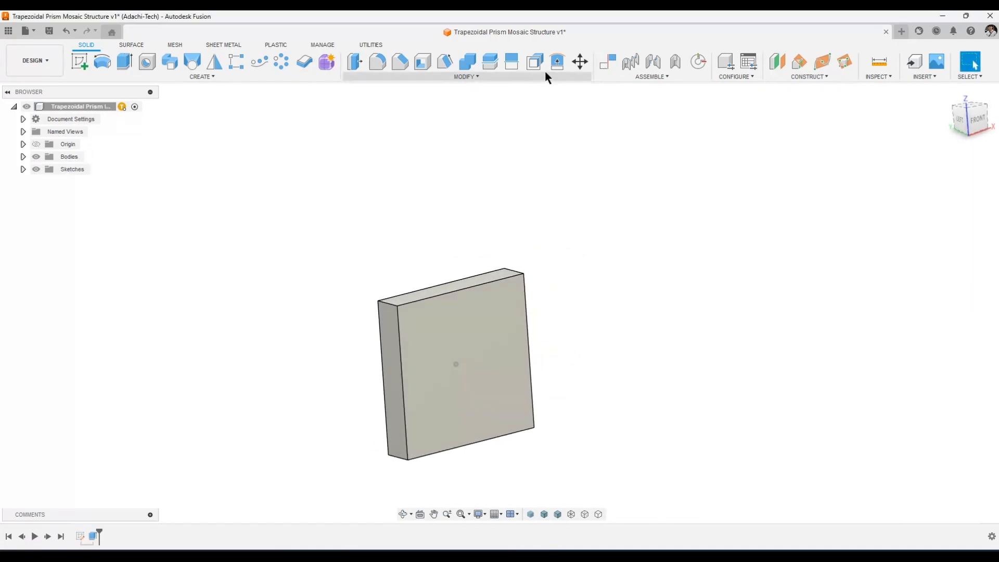
Copy the square block with a translate move of 190 mm along Z
click(579, 61)
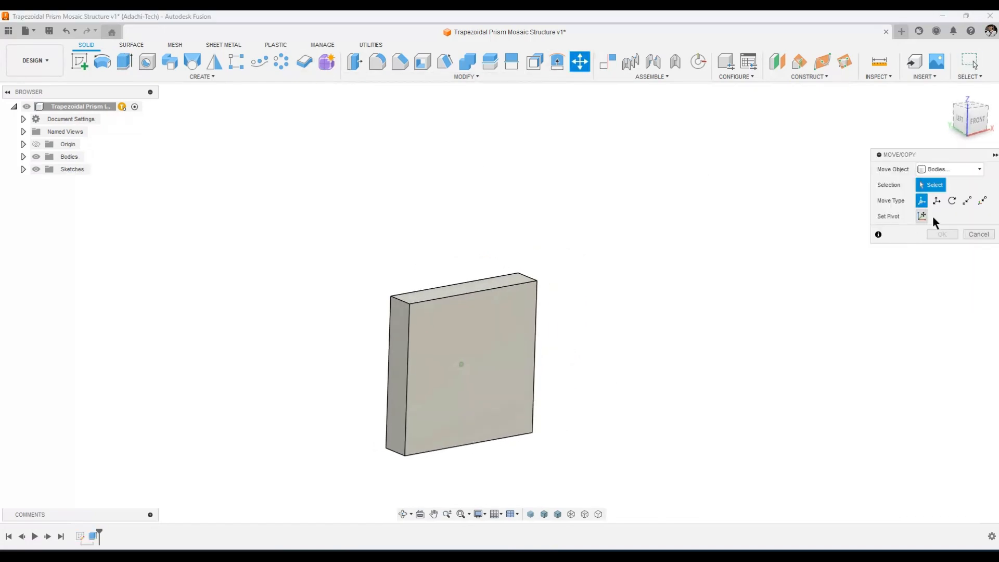
click(429, 347)
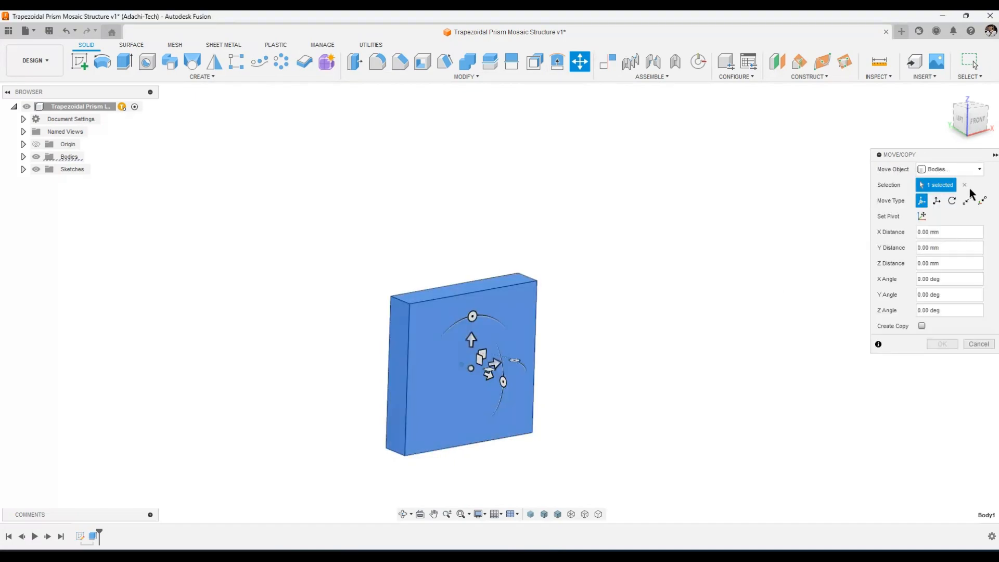
click(936, 200)
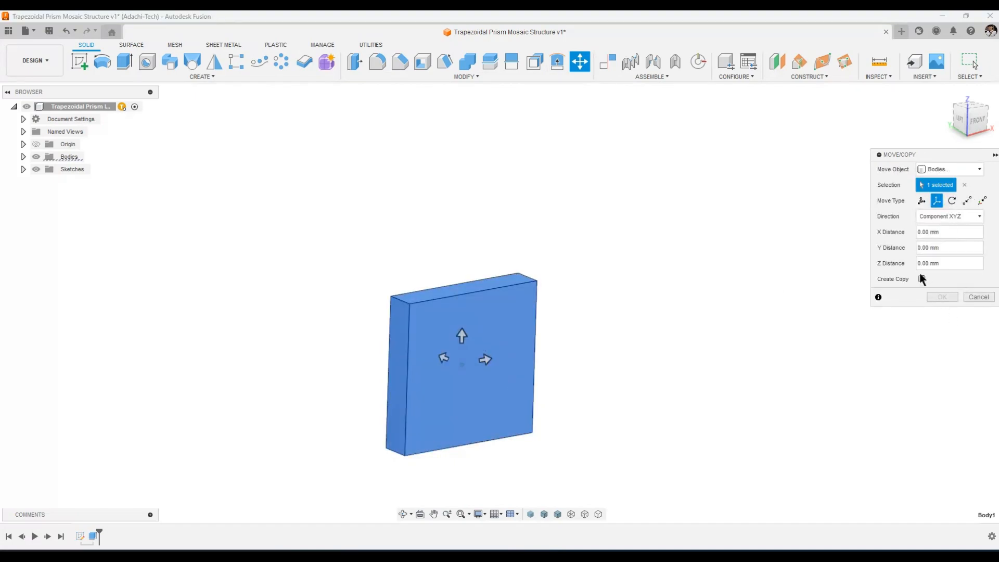
click(921, 279)
drag(463, 336, 537, 289)
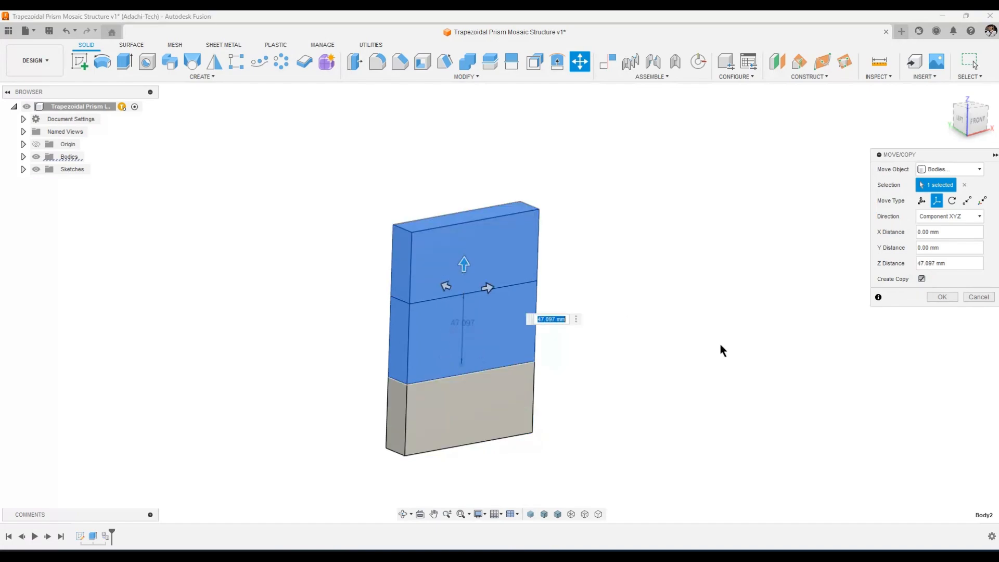
text(190)
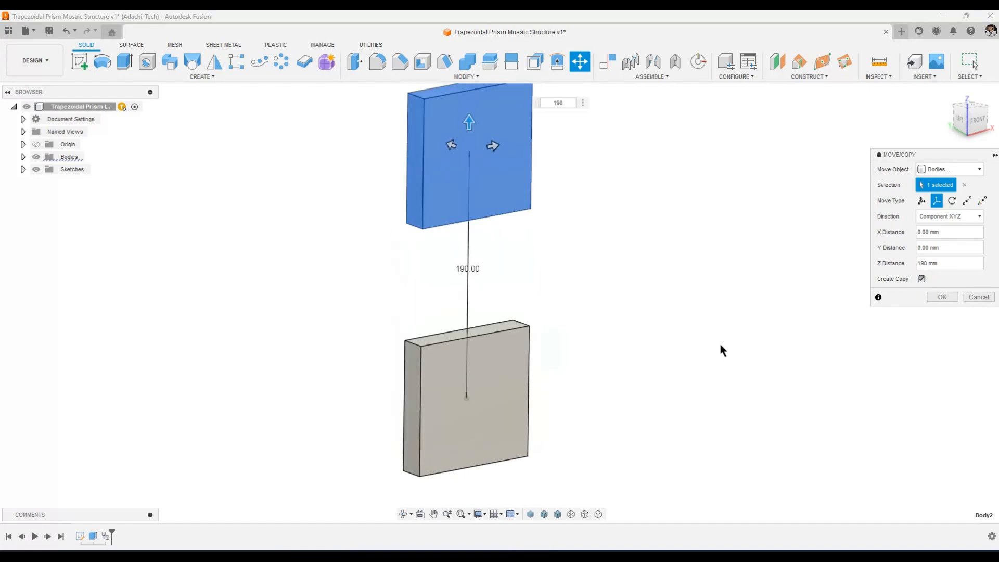
key(Return)
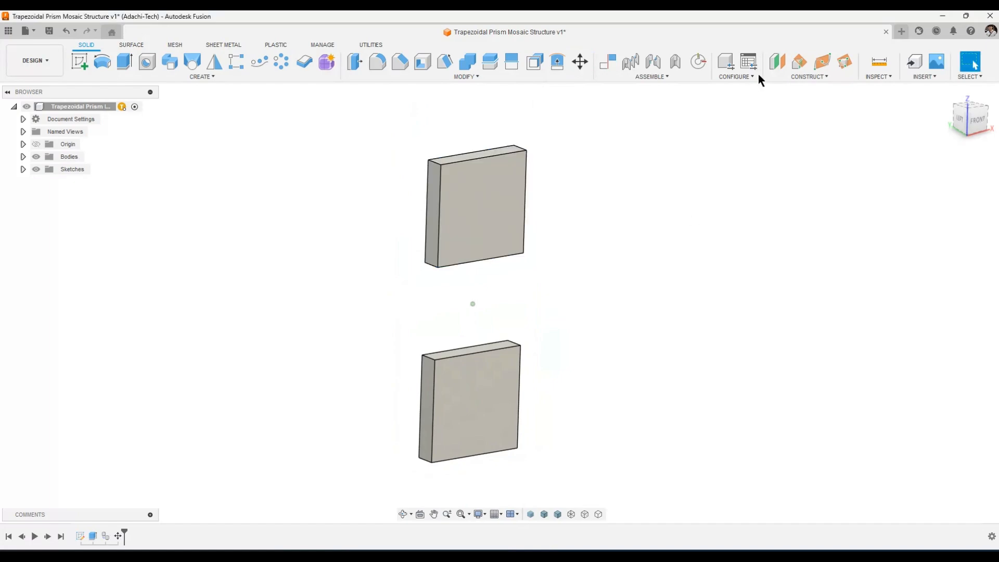
Create an offset plane at 0 mm on the front face of the lower block
click(777, 62)
click(454, 414)
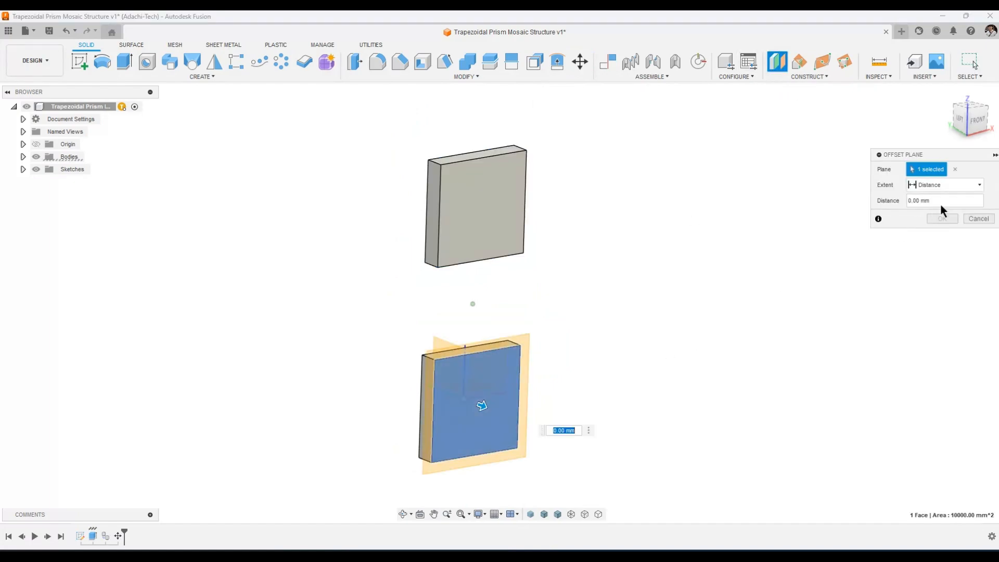
click(942, 219)
Start a sketch on the new construction plane and project the lower block's top edge into it
click(78, 63)
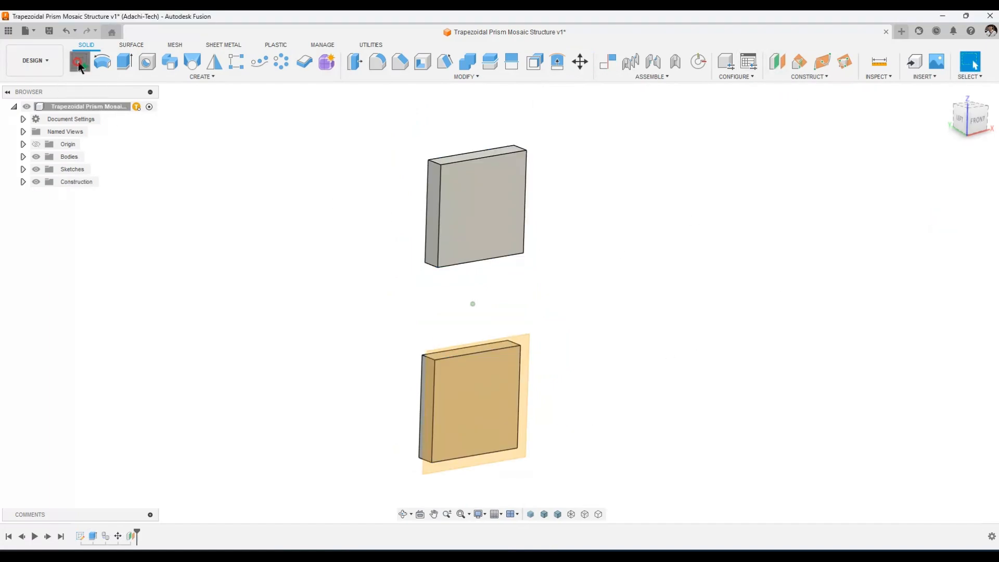
click(523, 378)
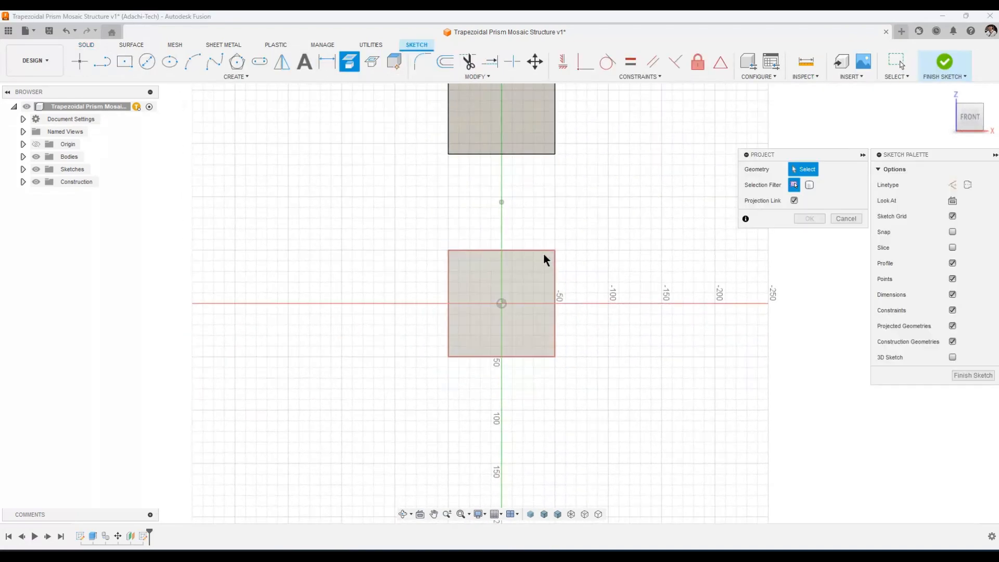
click(536, 250)
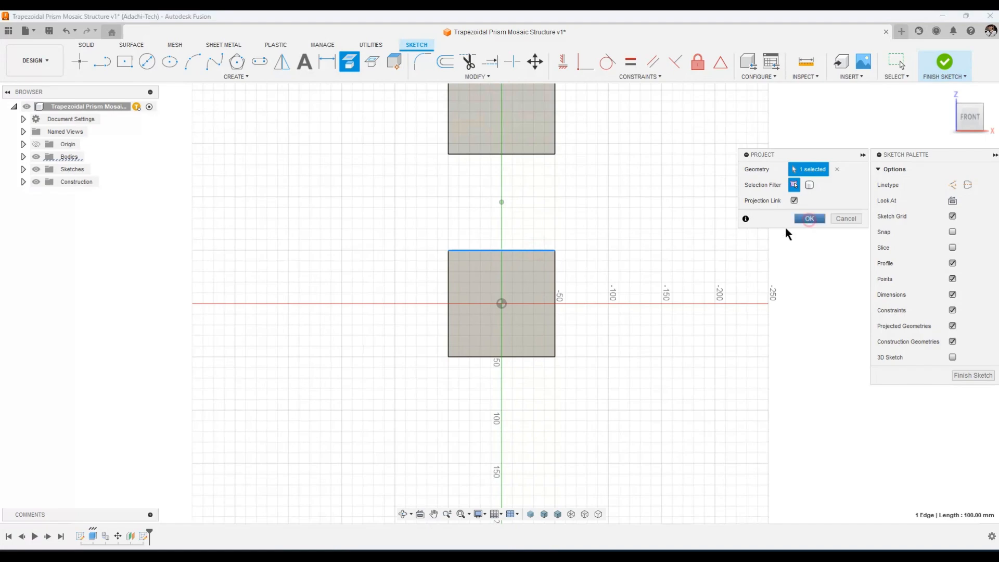
click(807, 219)
Sketch three connected lines from one end of the projected top edge to the other, forming a trapezoid that narrows below the block
scroll(675, 269, up, 2)
key(l)
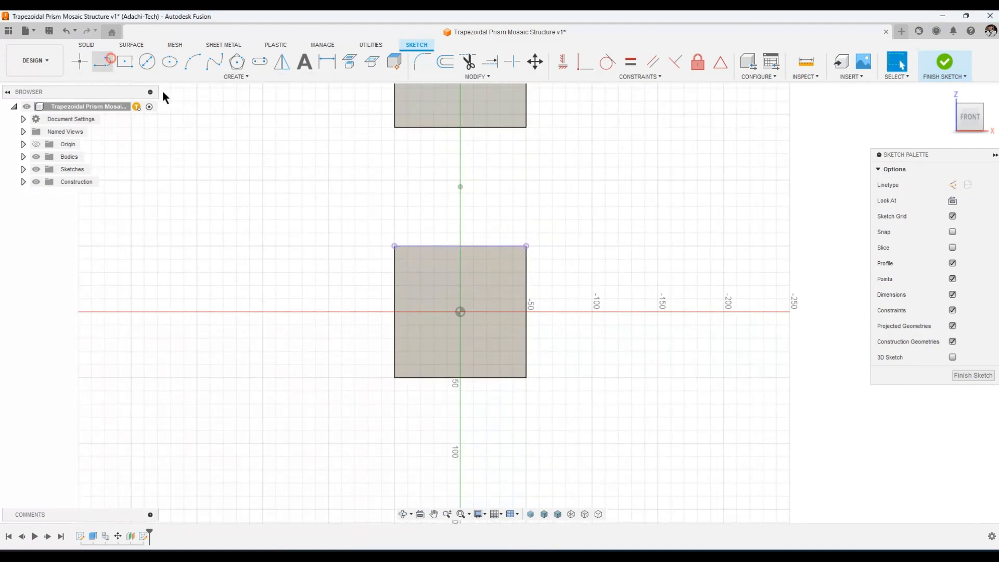
click(395, 245)
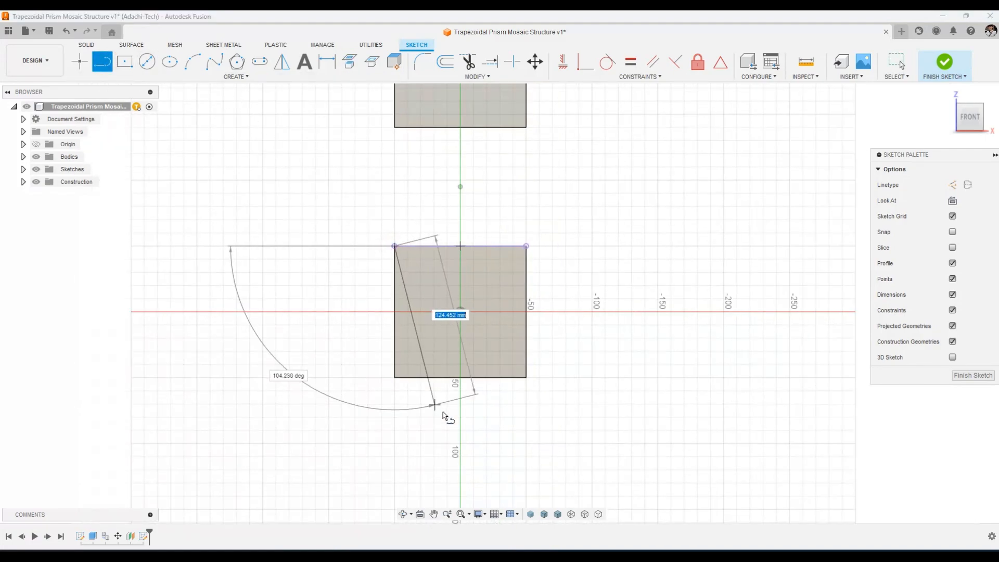
click(478, 421)
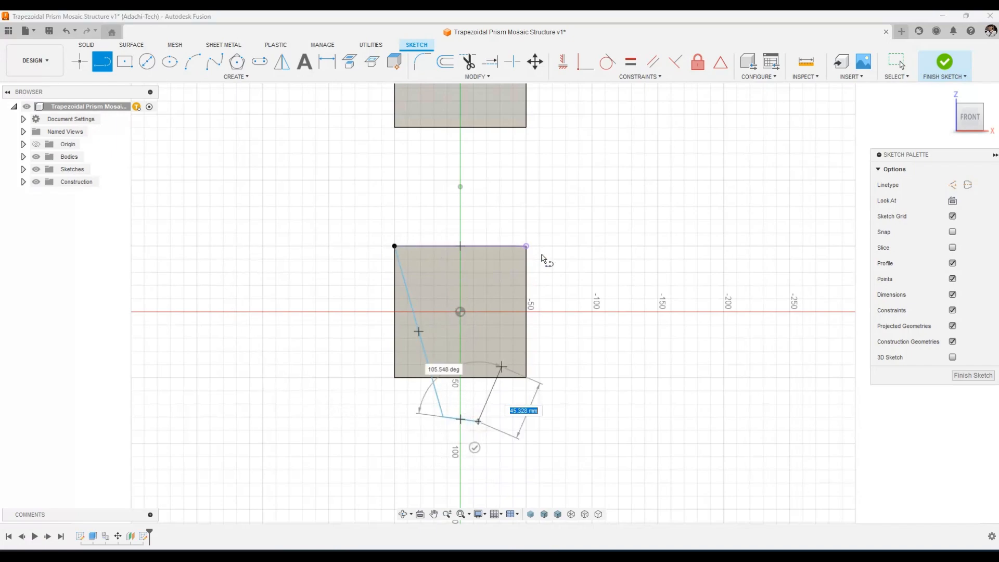
click(526, 245)
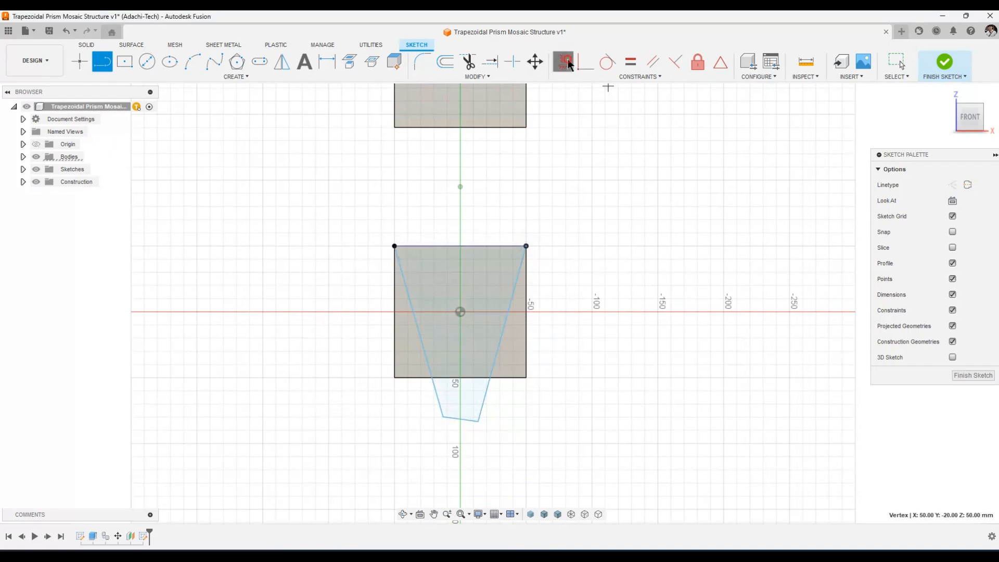
Apply a horizontal constraint to the trapezoid's short bottom line
click(563, 61)
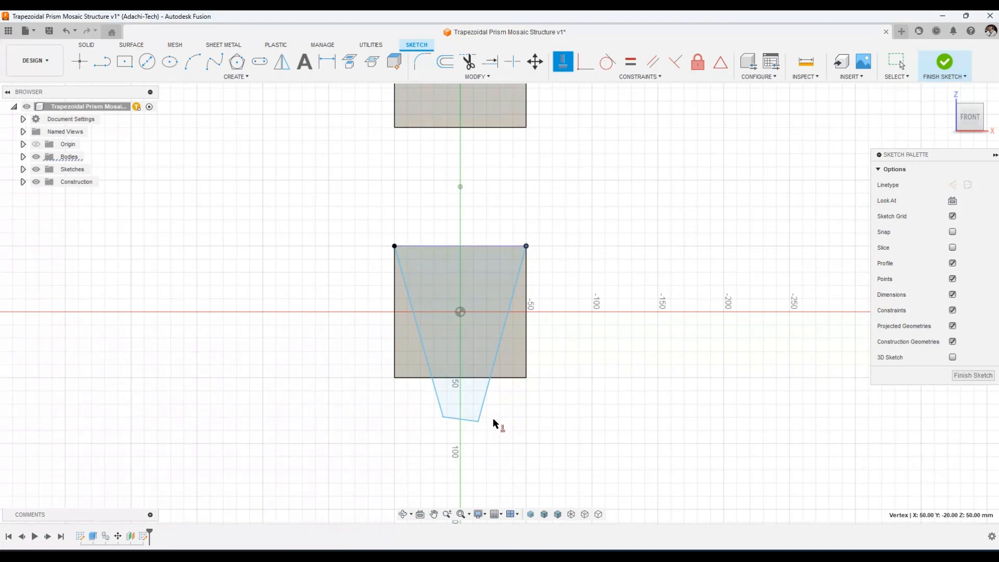
scroll(494, 423, up, 2)
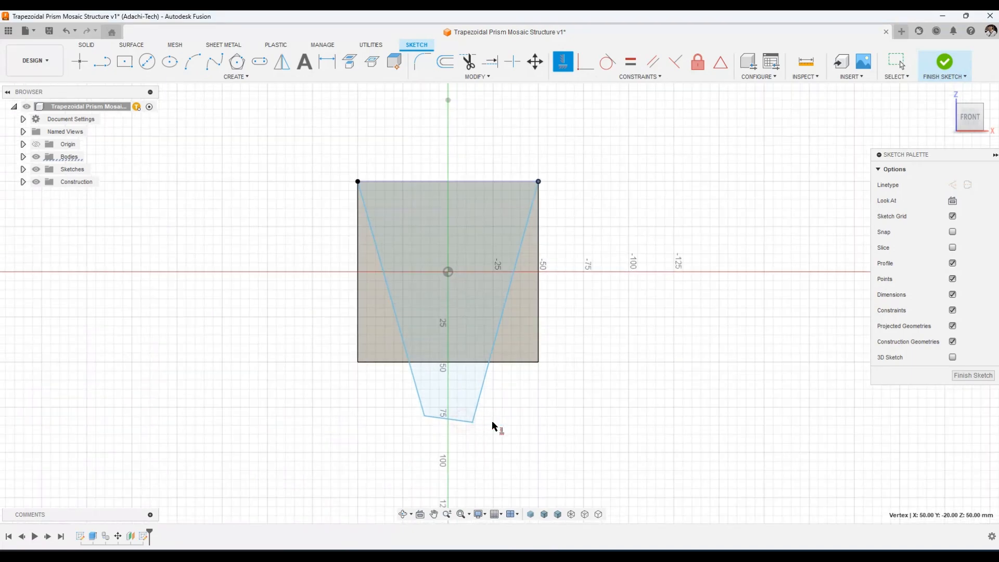
key(Escape)
click(563, 62)
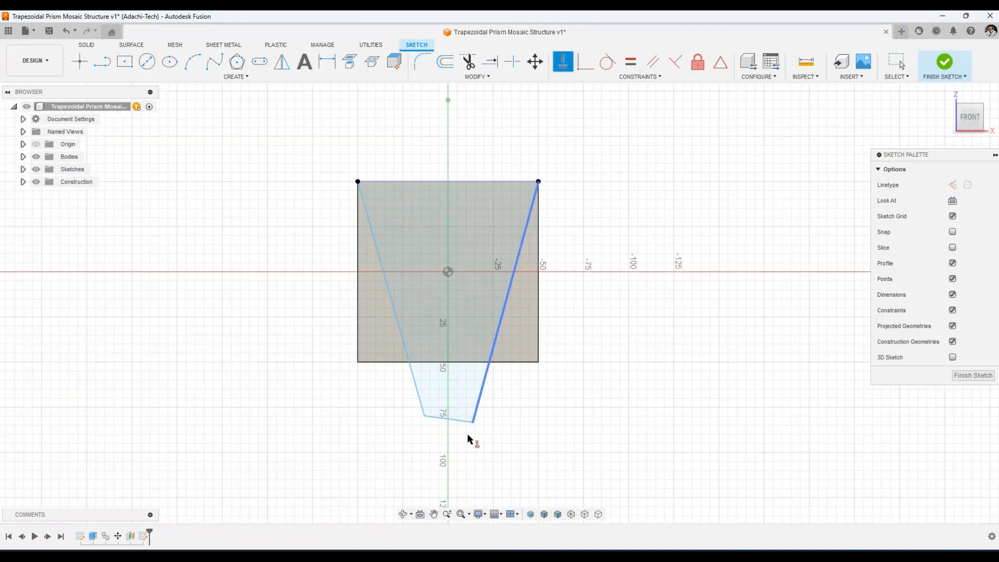
click(457, 420)
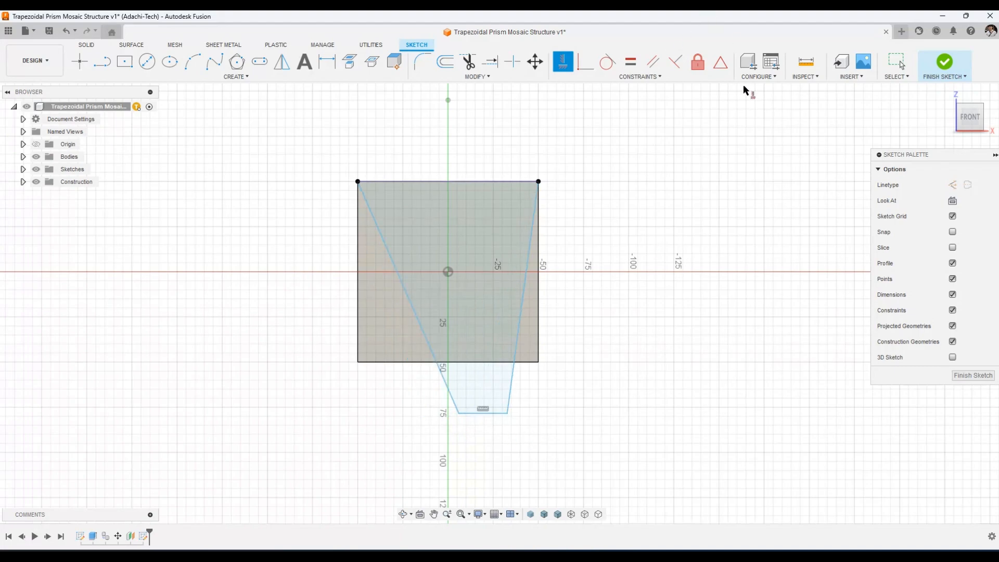
Apply a midpoint constraint between the trapezoid's short line and the block's bottom edge, and convert the projected edge to construction
click(720, 63)
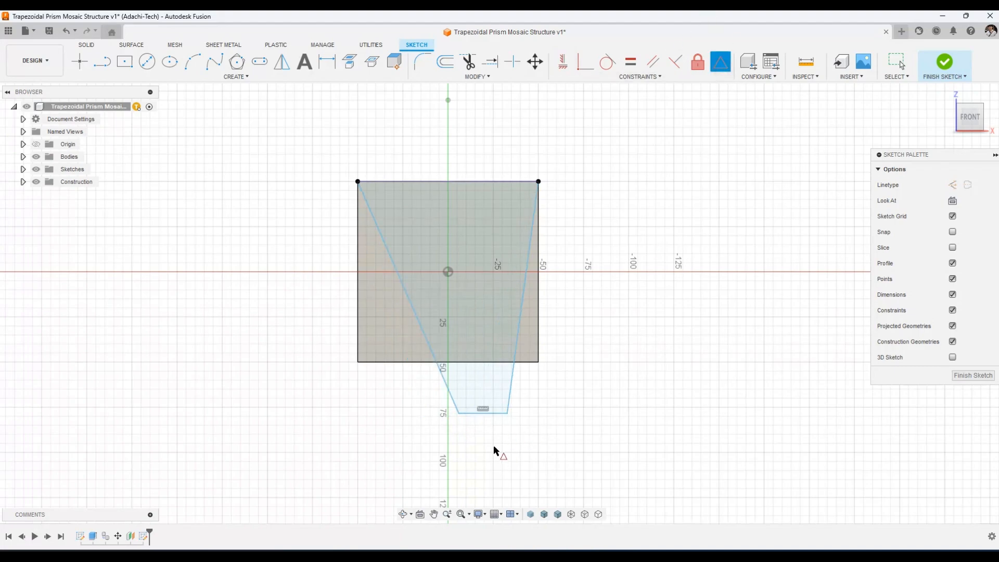
click(496, 414)
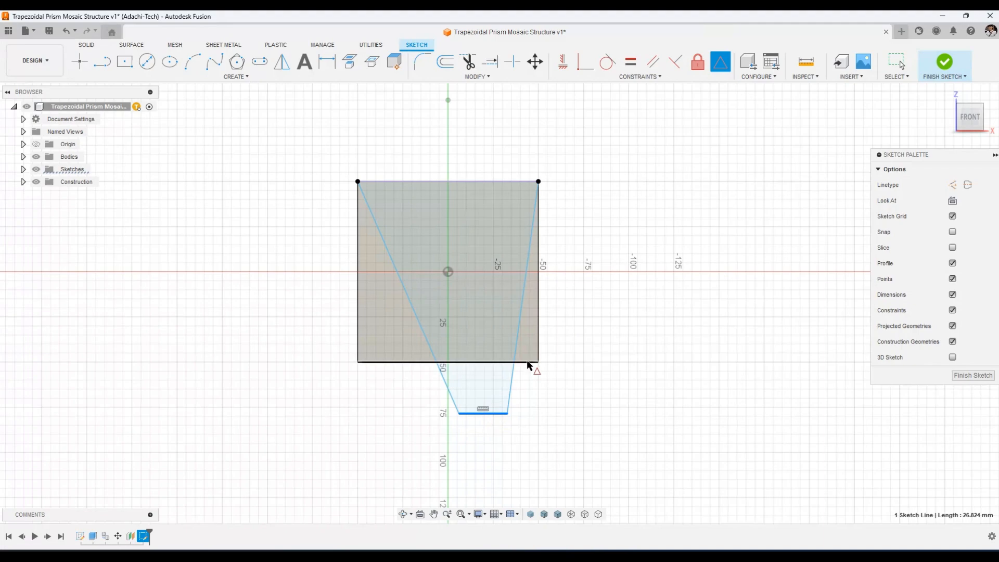
click(526, 365)
key(Escape)
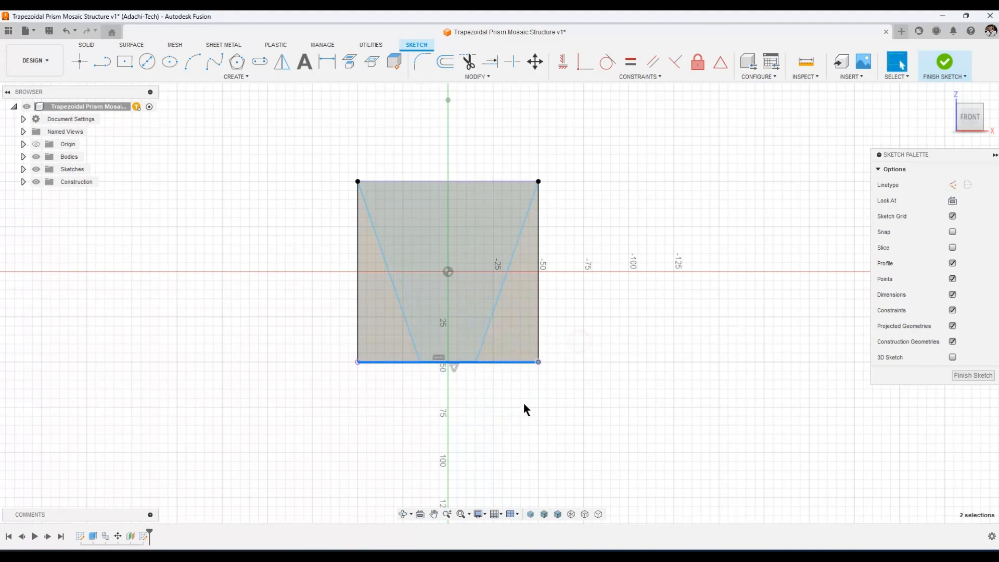
click(952, 185)
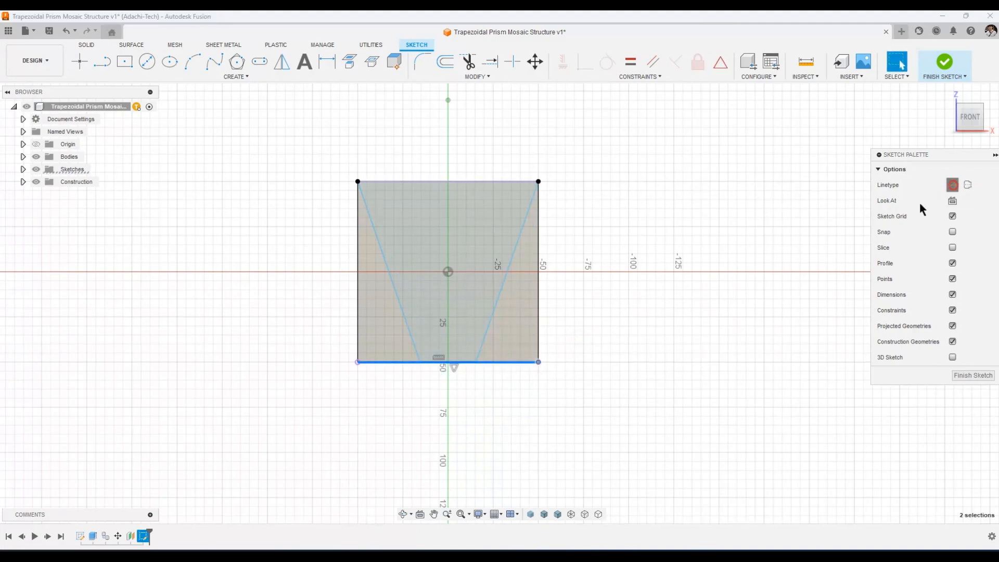
Dimension the trapezoid's short bottom line to 50 mm and finish the sketch
click(326, 61)
click(439, 363)
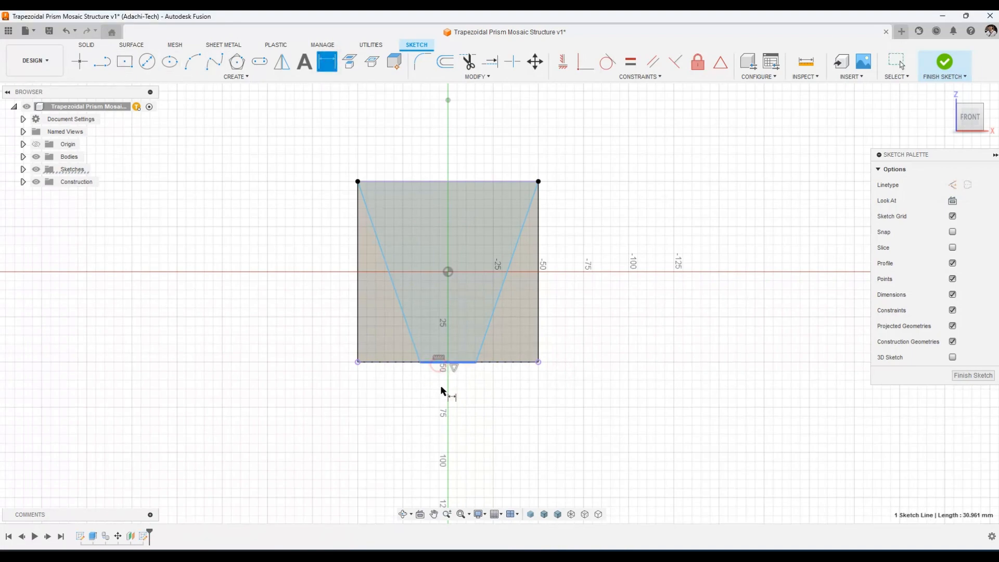
click(446, 406)
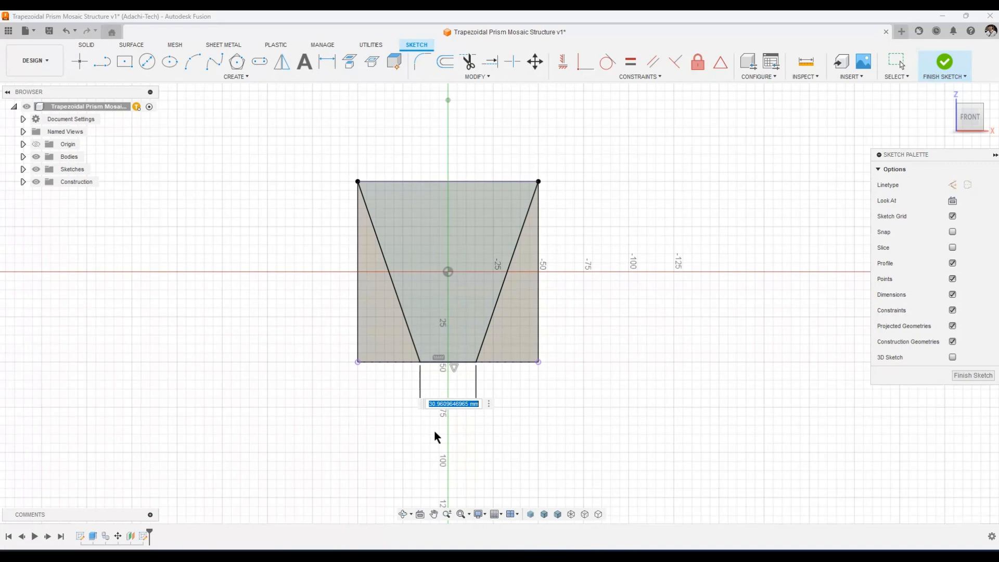
text(50)
key(Return)
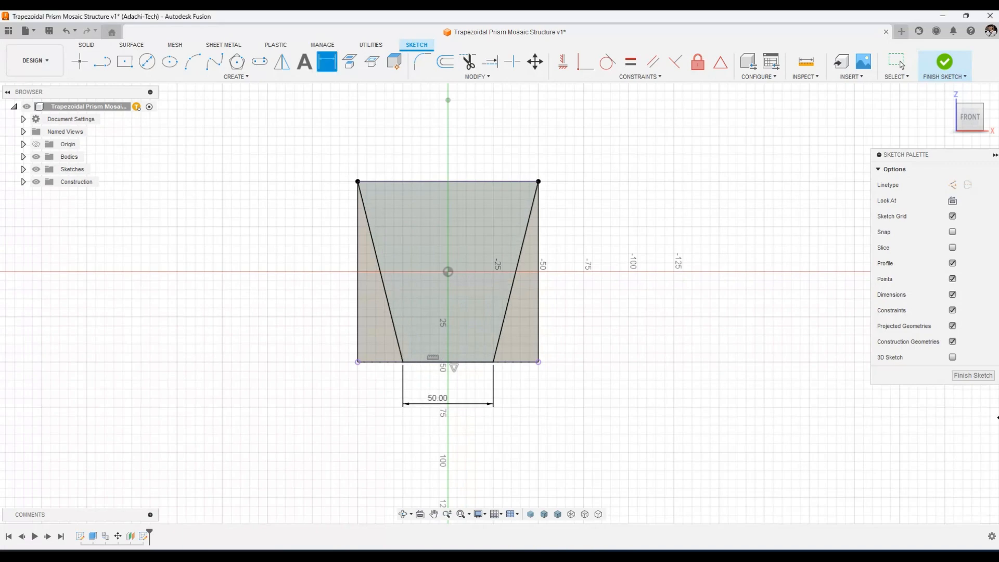
click(972, 375)
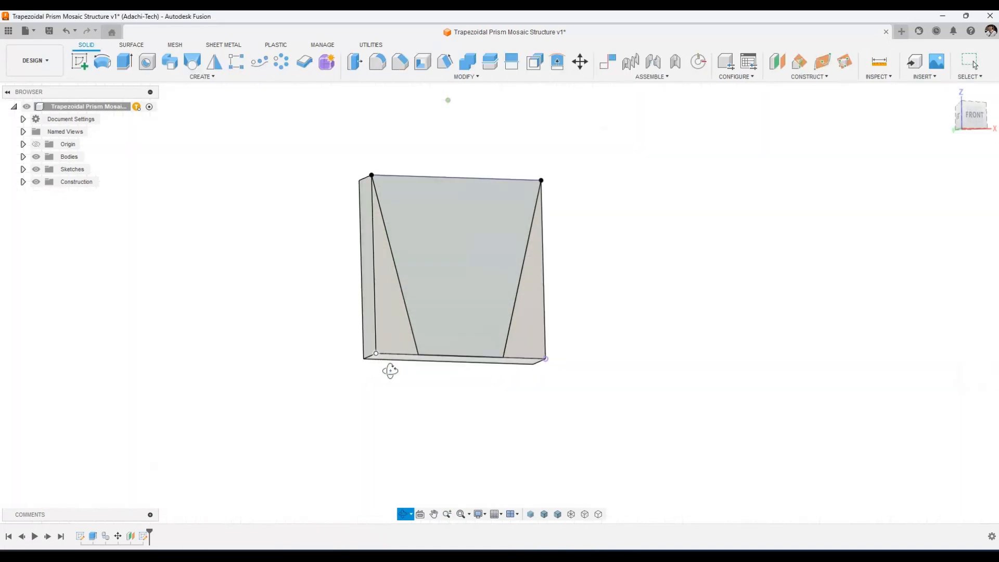
Extrude the trapezoid profile through the lower block with extent All and the Intersect operation, keeping only the trapezoidal prism
click(125, 62)
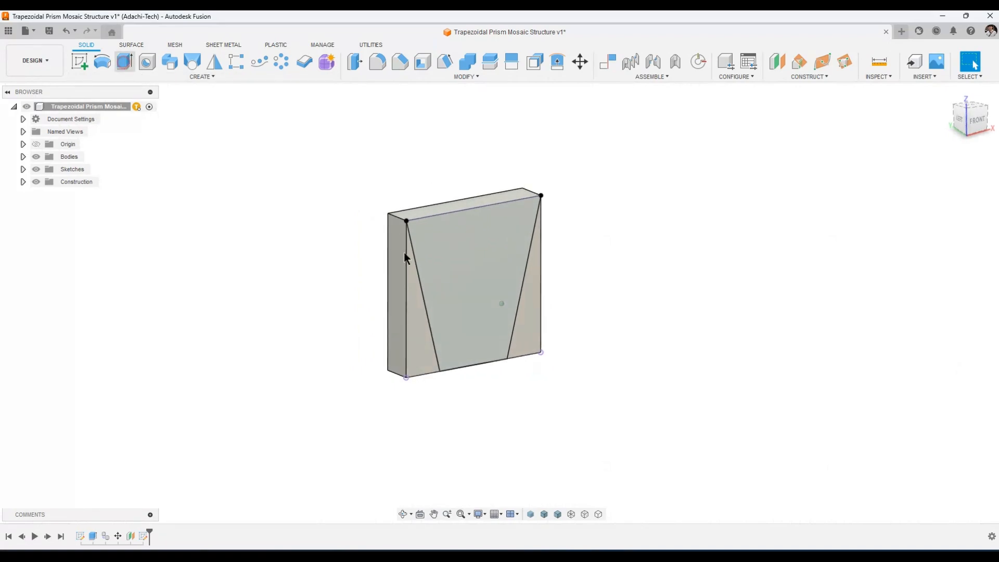
drag(480, 287, 417, 264)
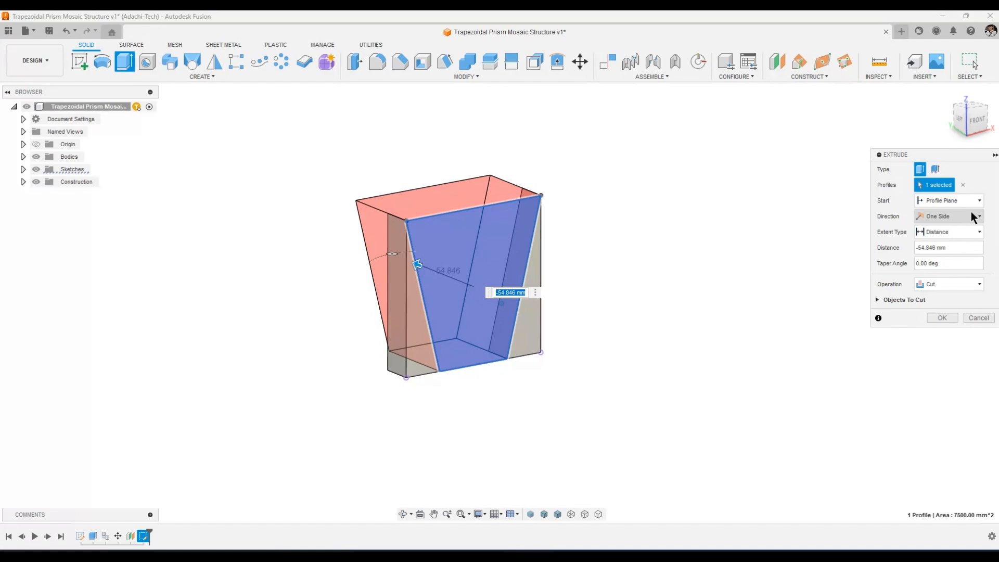
click(969, 232)
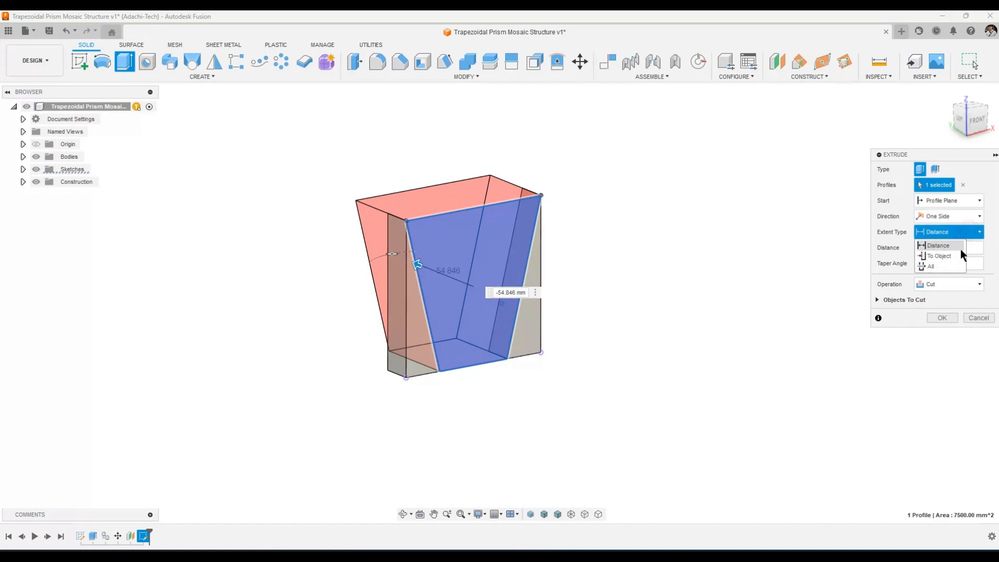
click(836, 265)
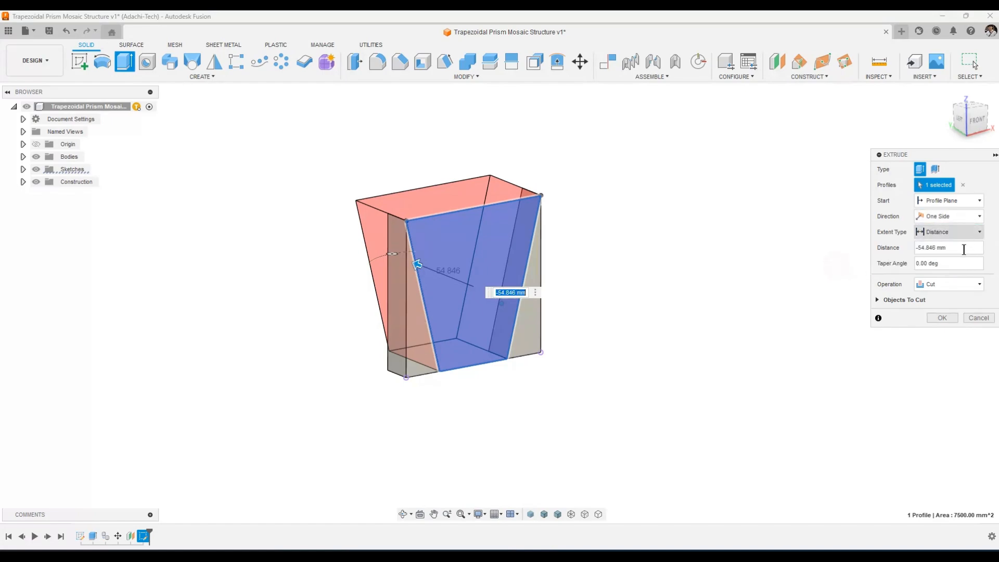
click(957, 230)
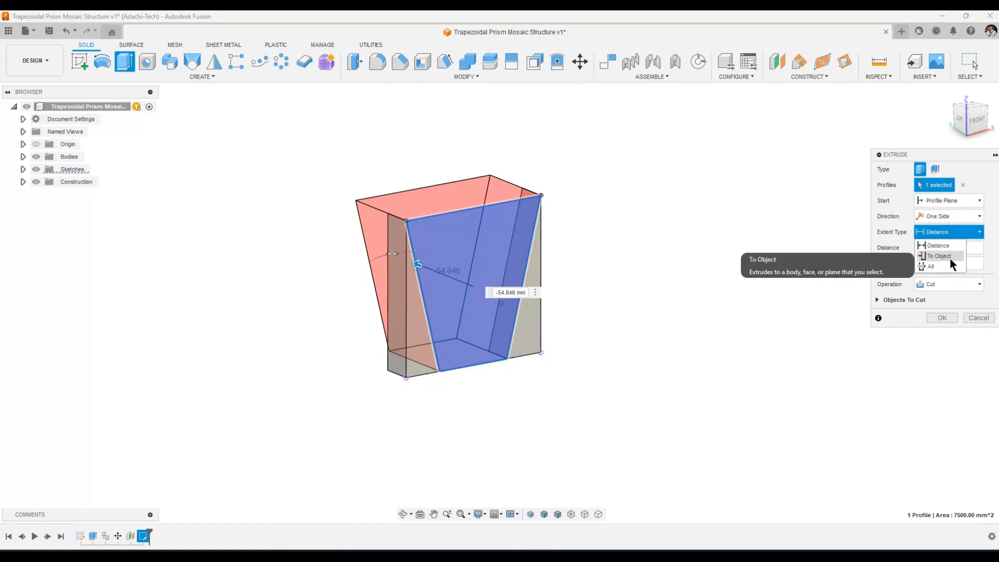
click(936, 266)
click(957, 284)
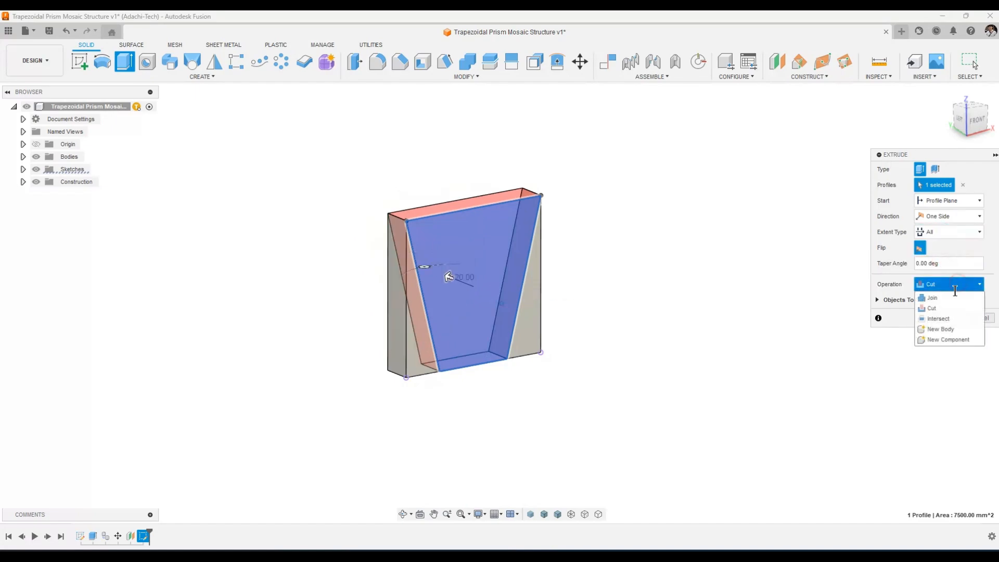
click(947, 316)
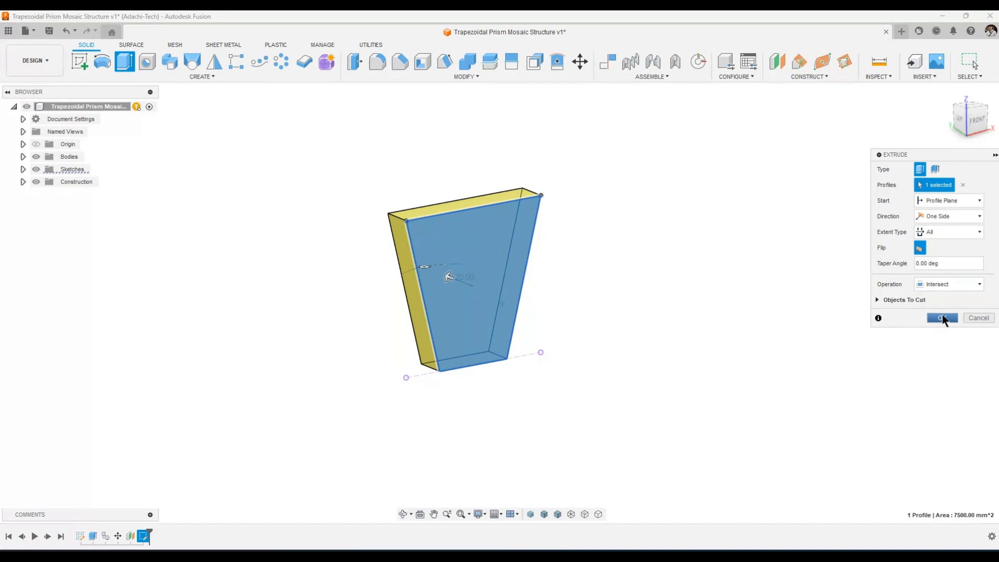
click(942, 318)
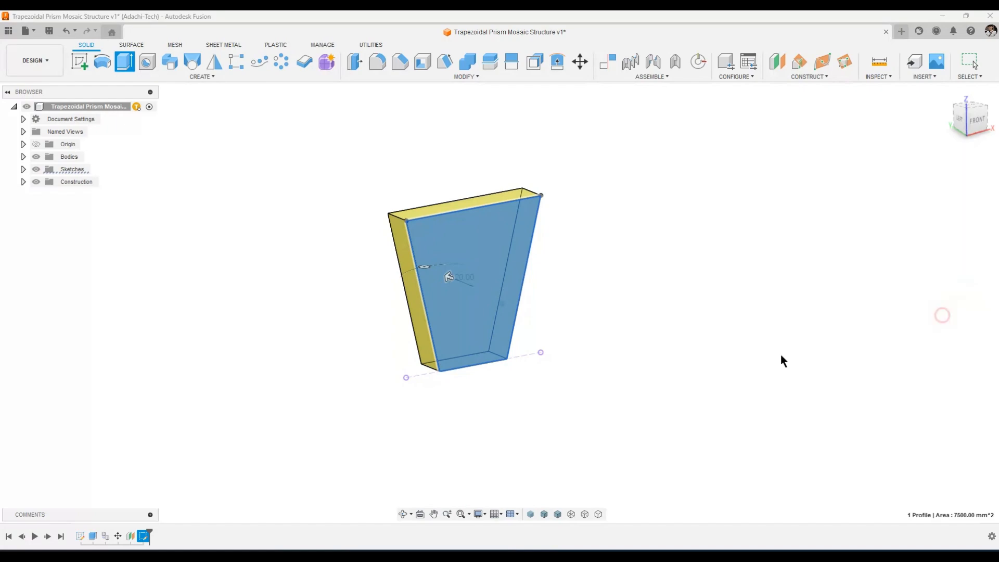
click(498, 358)
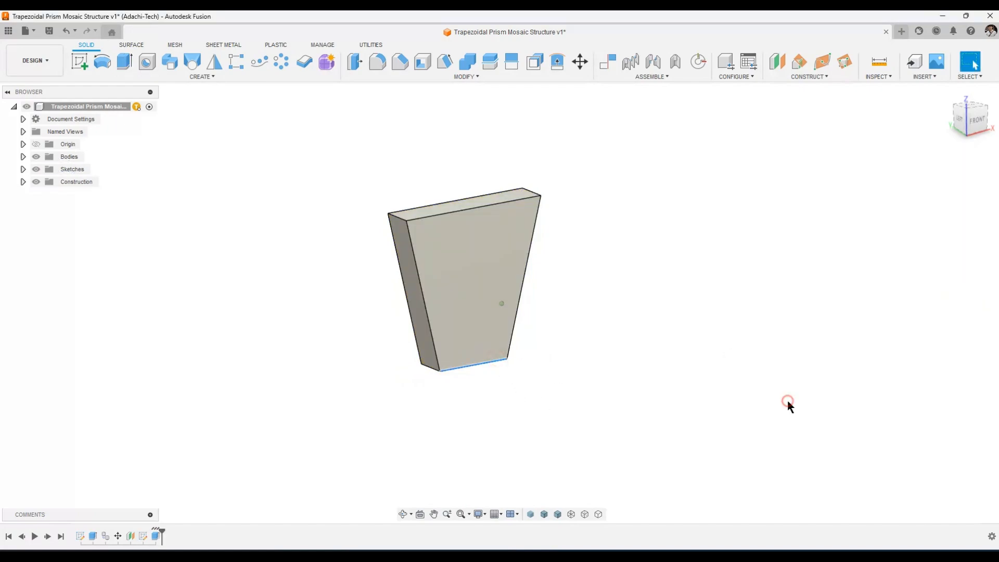
click(788, 401)
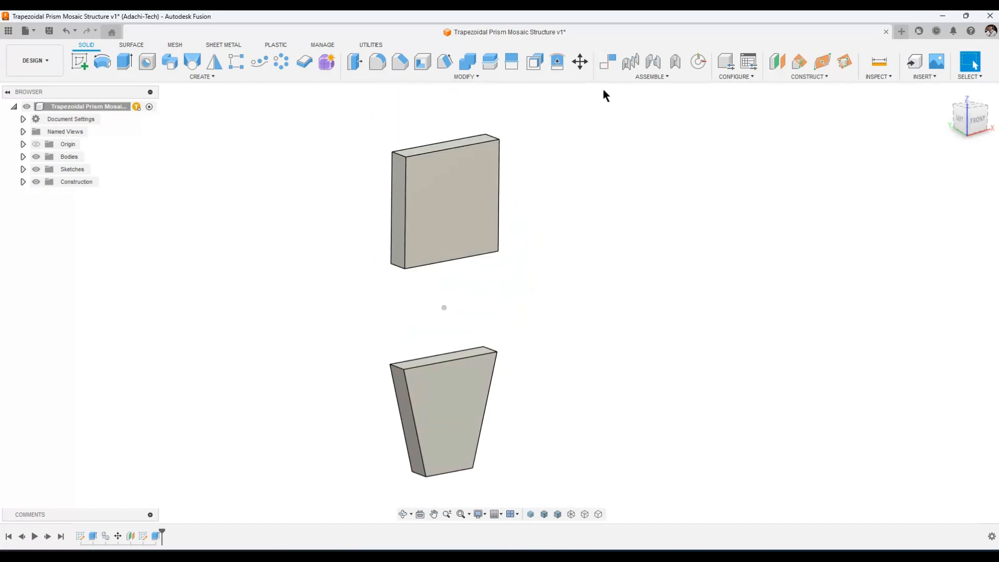
Offset the upper block's two opposite narrow side faces inward by -25 mm
click(535, 61)
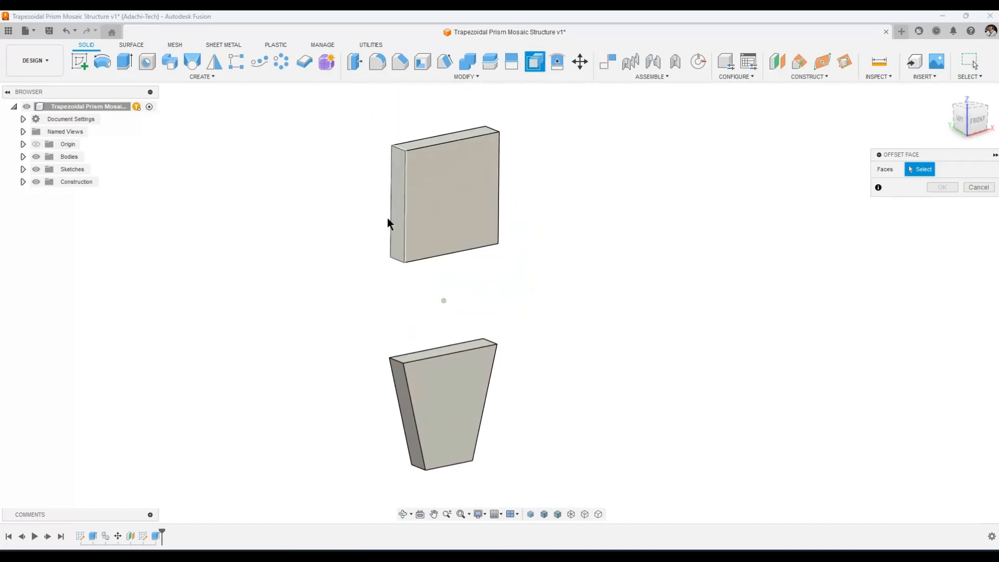
click(399, 213)
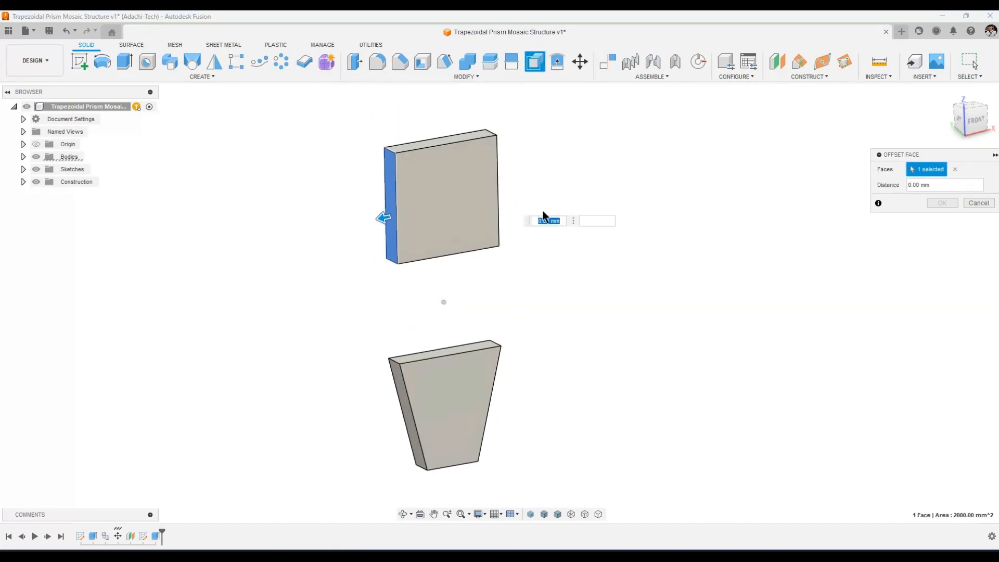
shift+middle_drag(542, 210, 468, 211)
click(458, 209)
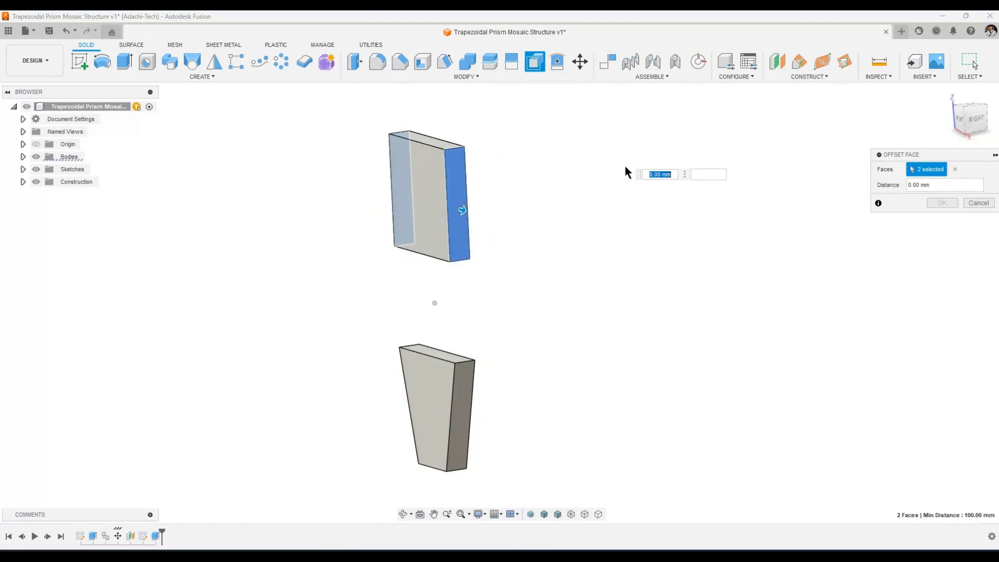
text(-25)
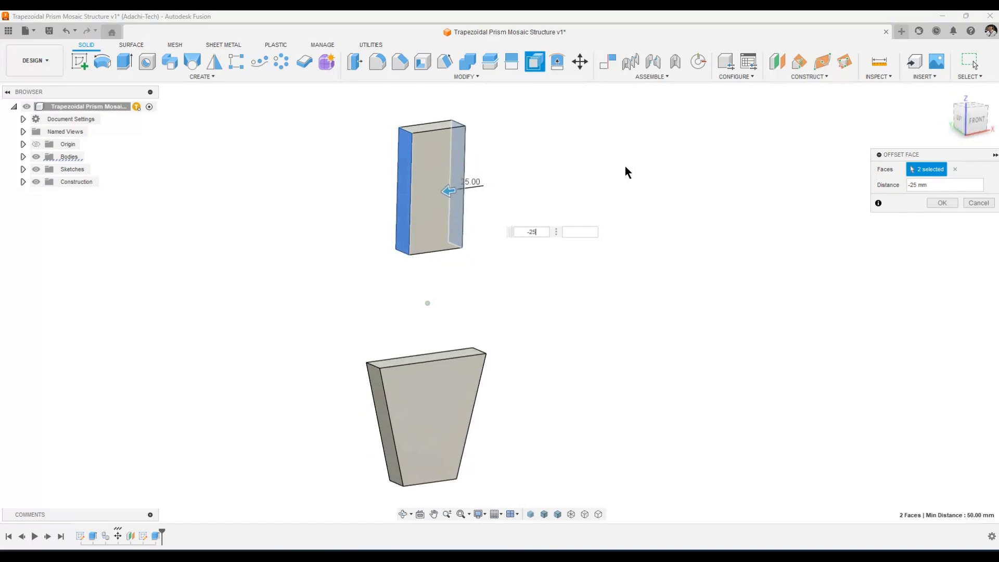
key(Return)
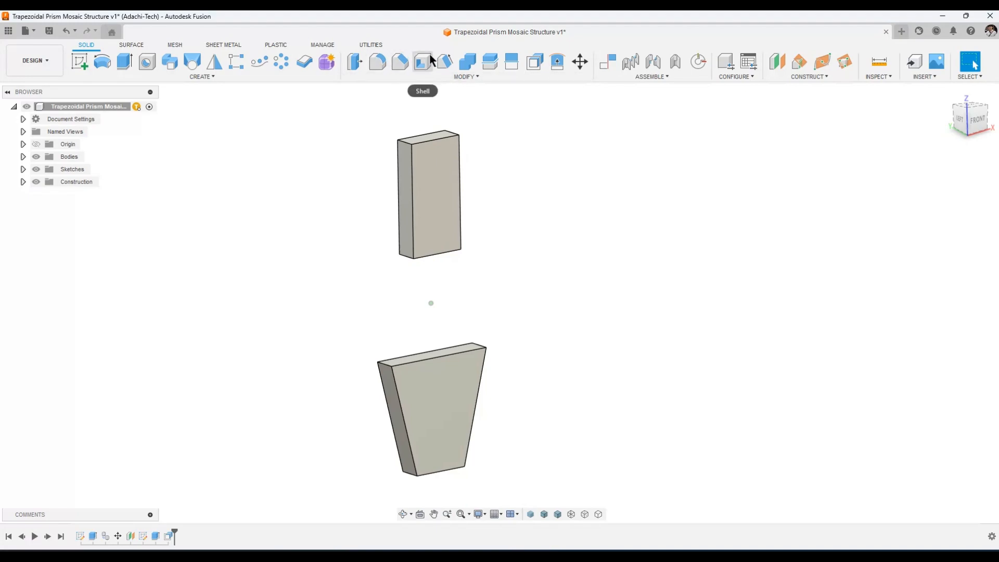
Draft the upper block's two narrow side faces by -10 degrees, using its top face as the pull direction
click(445, 61)
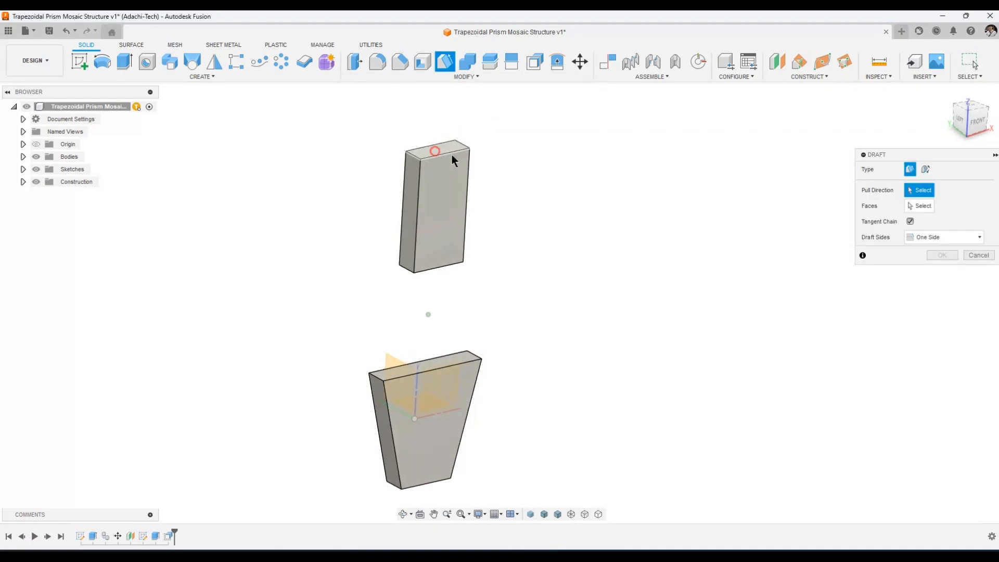
click(451, 153)
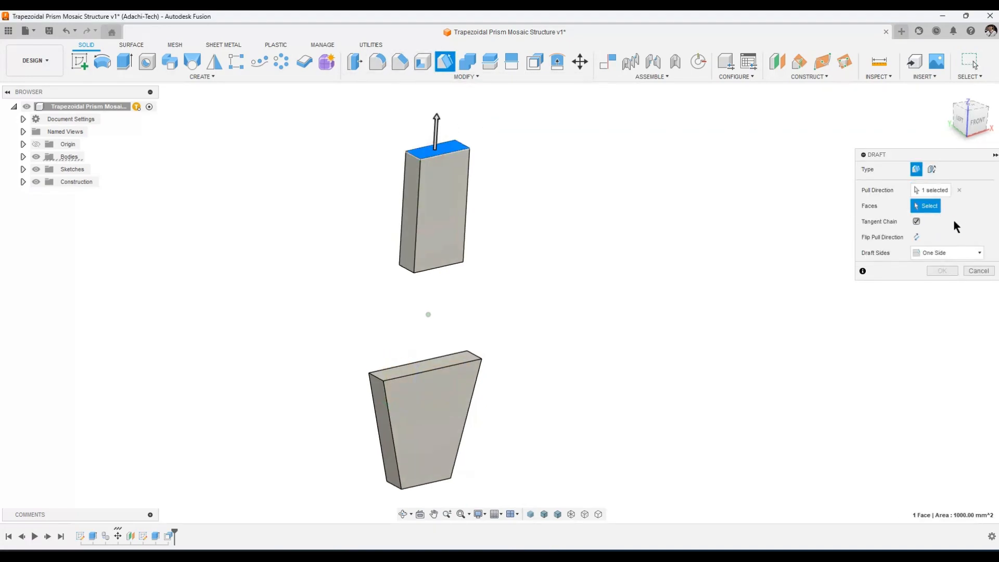
click(445, 221)
shift+middle_drag(505, 220, 437, 227)
click(438, 226)
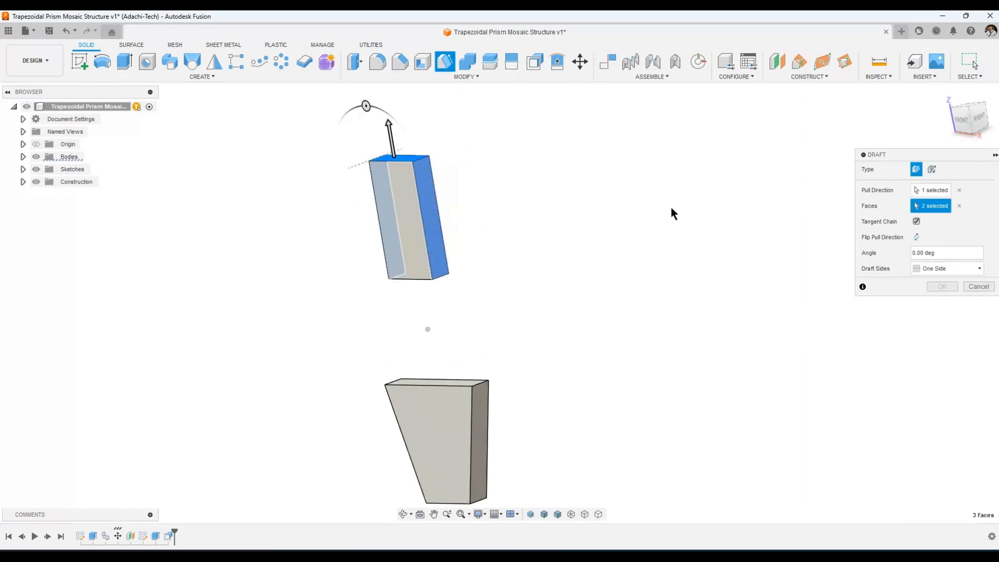
shift+middle_drag(670, 206, 806, 232)
click(941, 252)
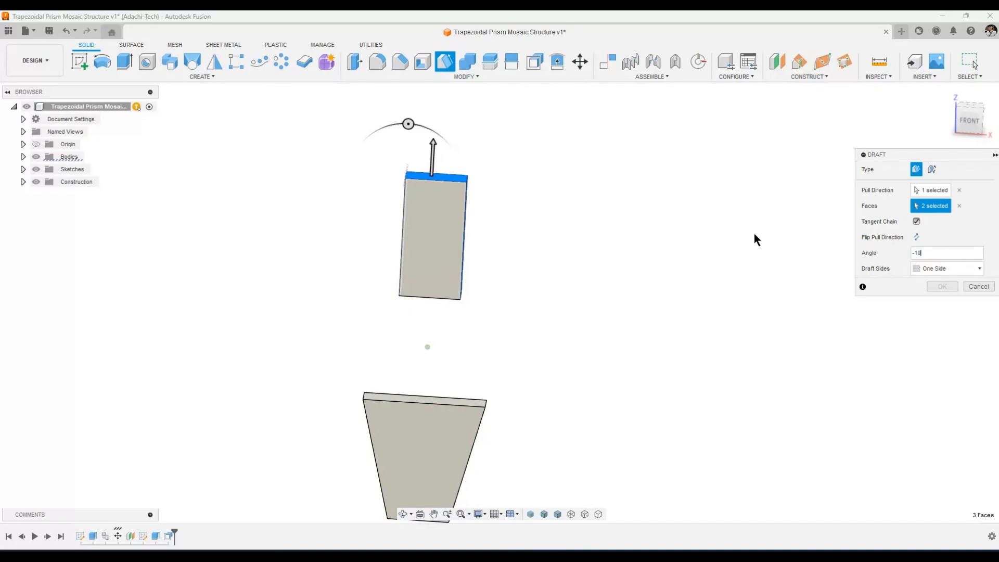
text(-10)
key(Return)
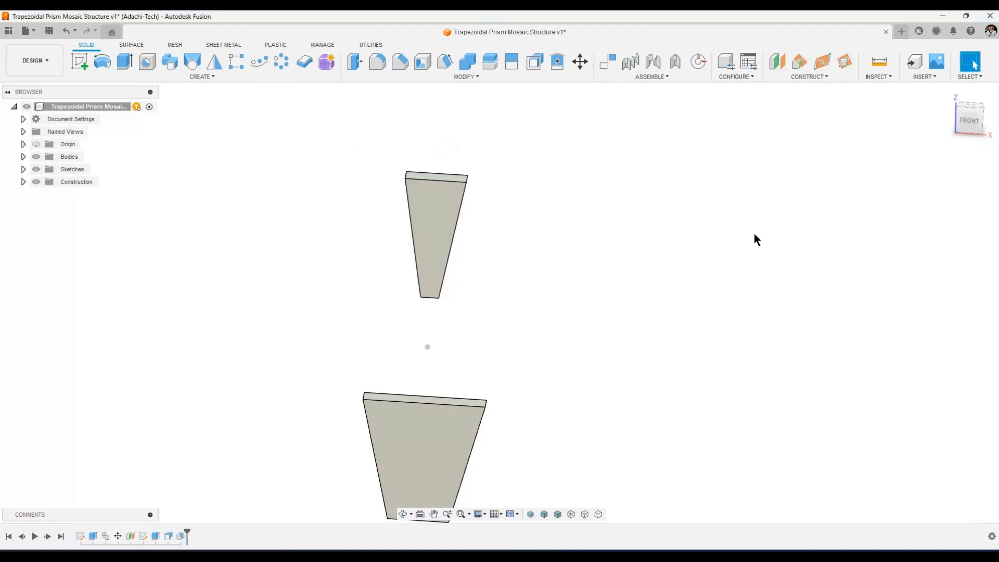
Construct a plane through two edges of the upper prism: its bottom front edge and its top rear edge
shift+middle_drag(754, 233, 791, 67)
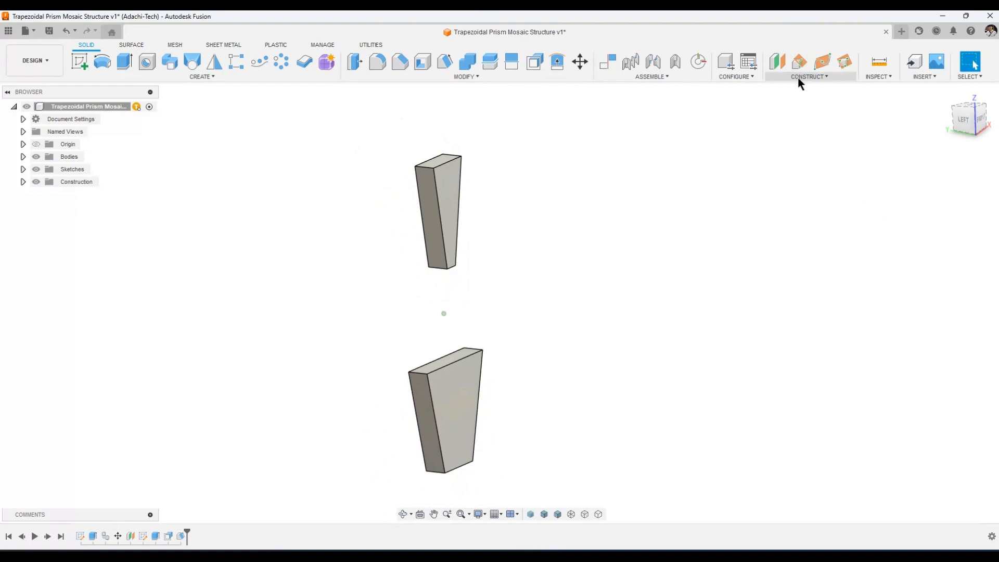
click(797, 77)
click(838, 130)
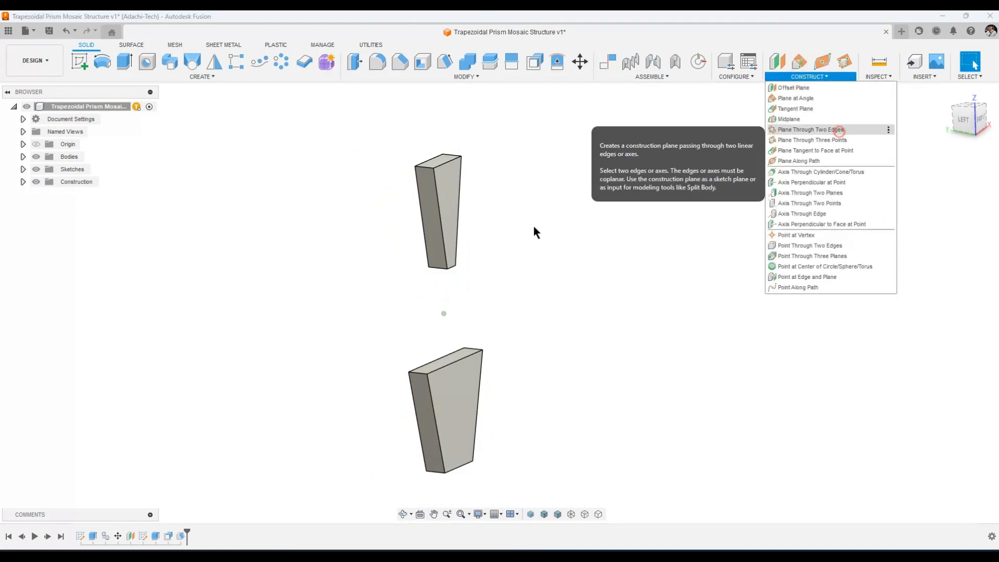
click(451, 267)
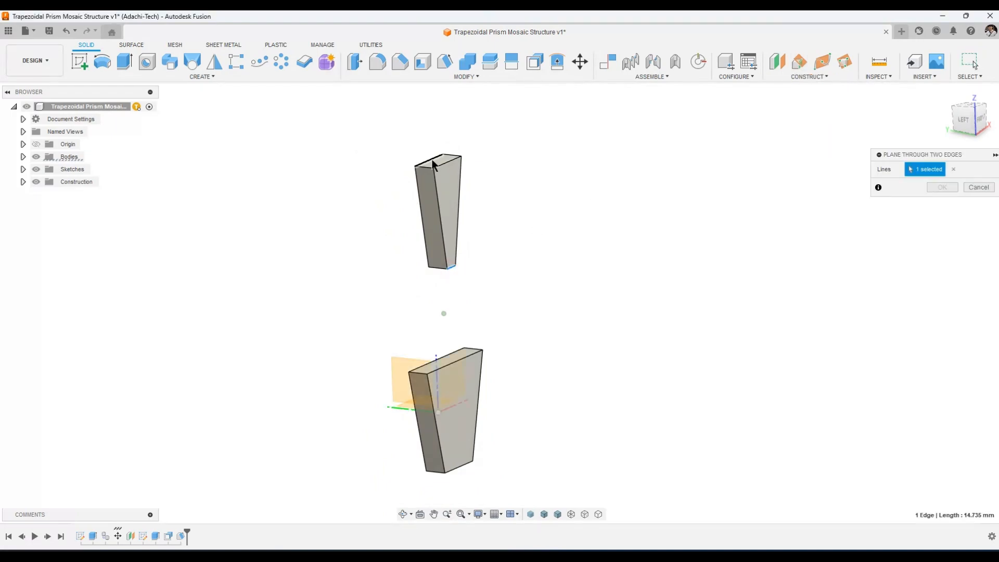
click(434, 164)
click(945, 188)
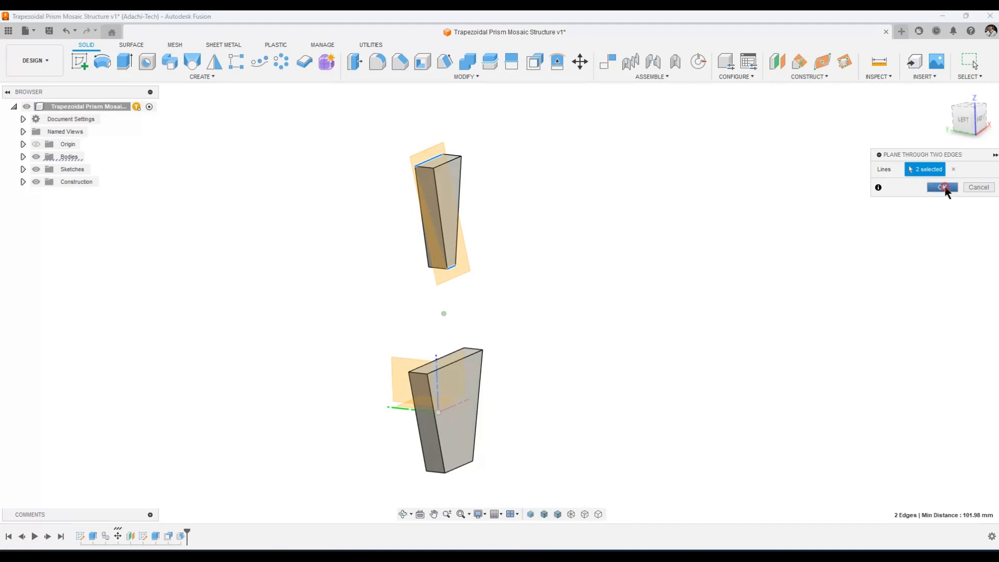
click(626, 245)
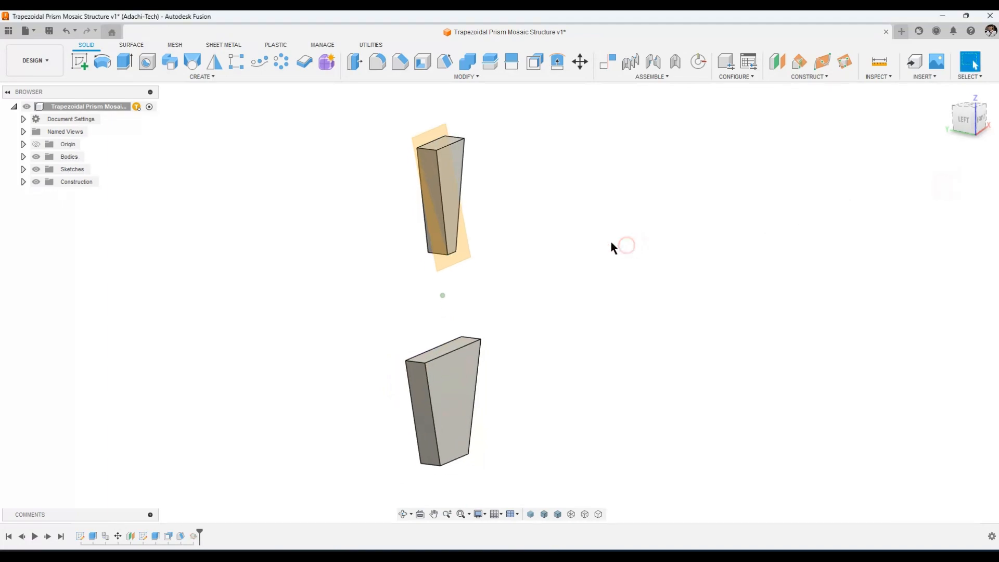
Replace the upper prism's front face with the diagonal construction plane
click(558, 62)
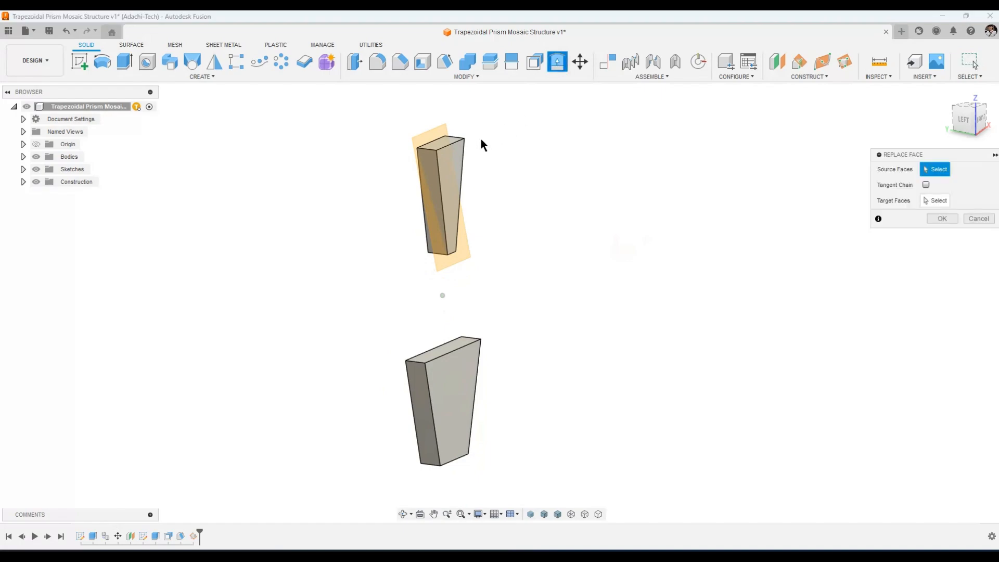
click(455, 152)
click(939, 201)
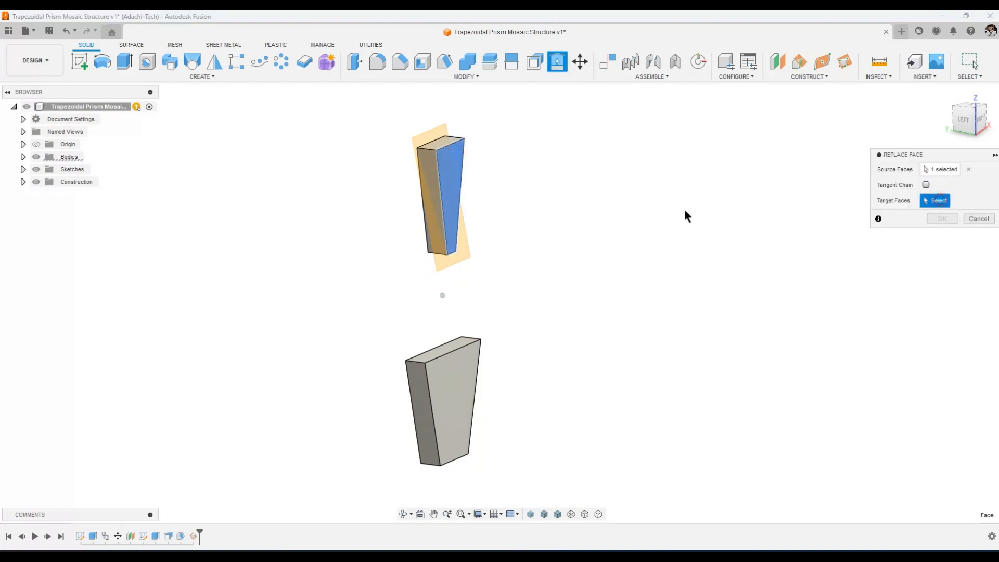
click(468, 252)
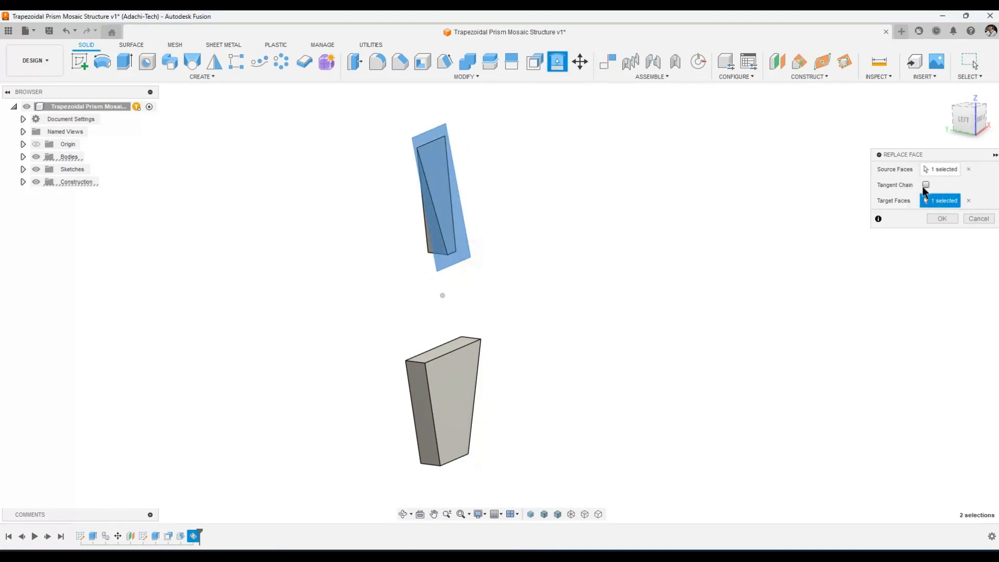
click(942, 218)
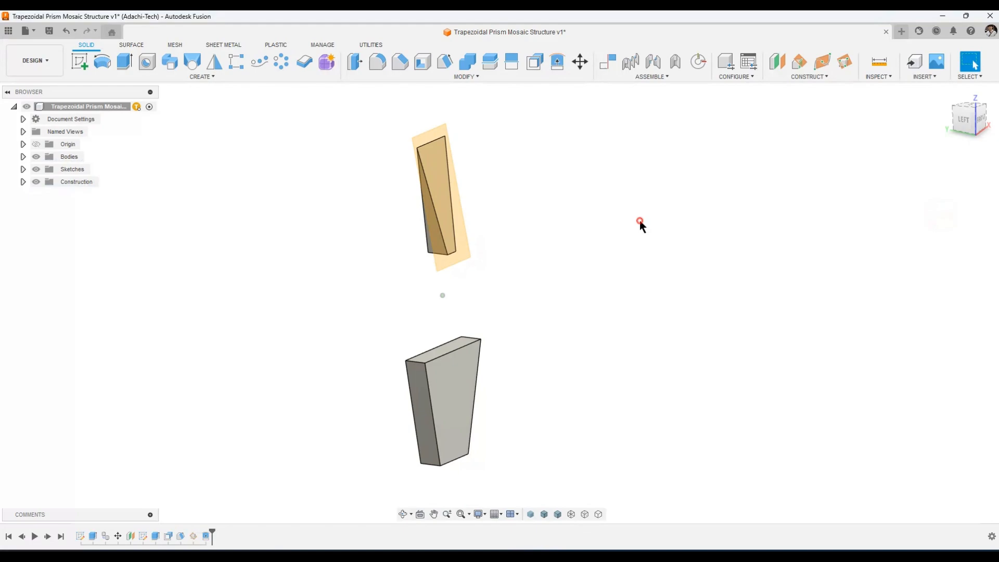
Create an offset plane from the diagonal plane, extending to the lower prism's bottom rear corner point
click(777, 62)
click(466, 236)
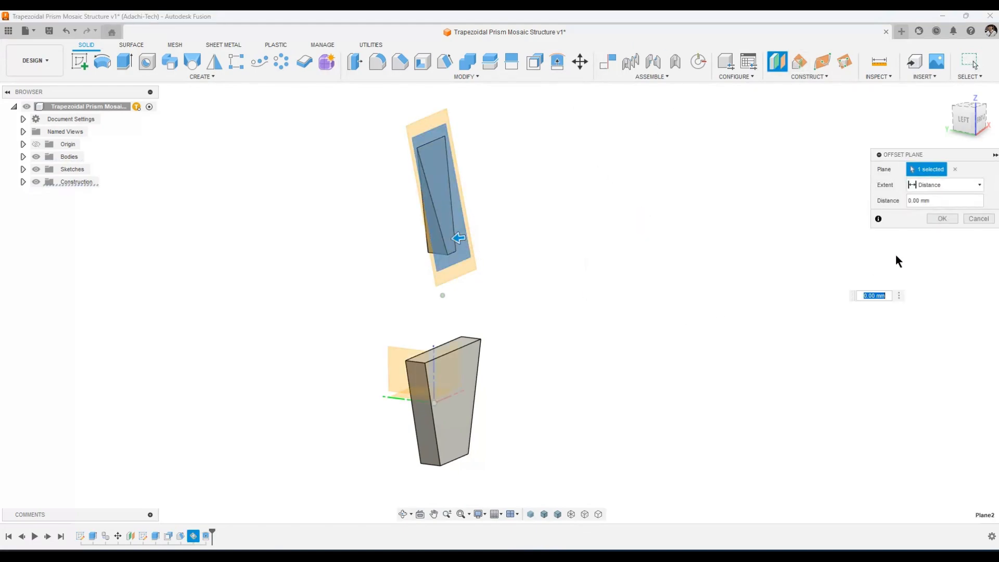
click(929, 184)
click(933, 208)
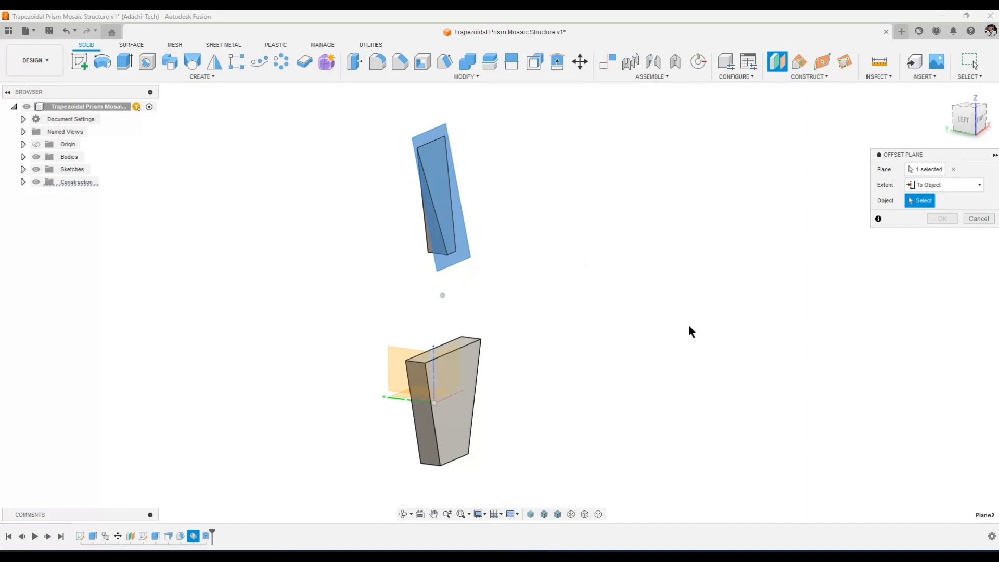
click(420, 463)
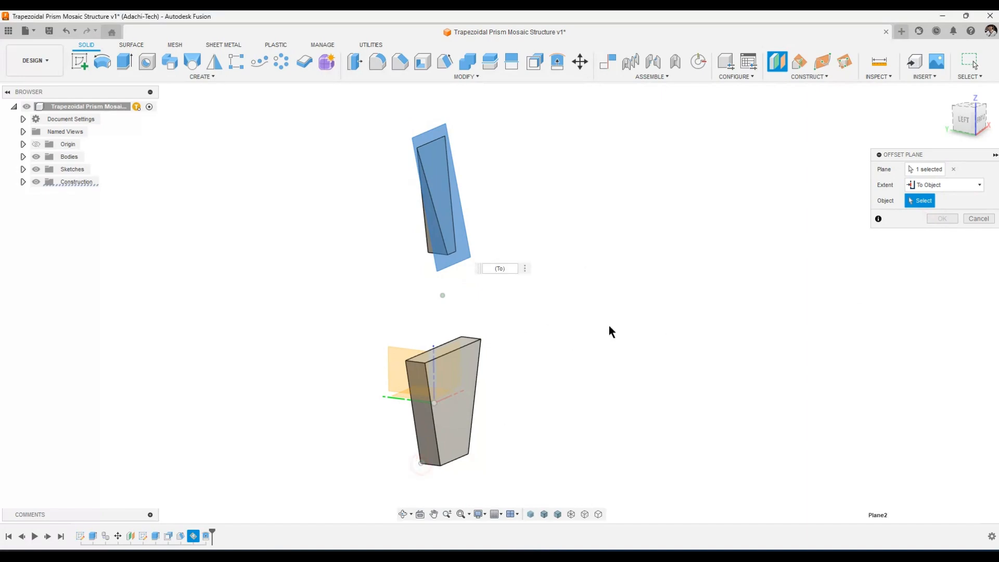
click(948, 234)
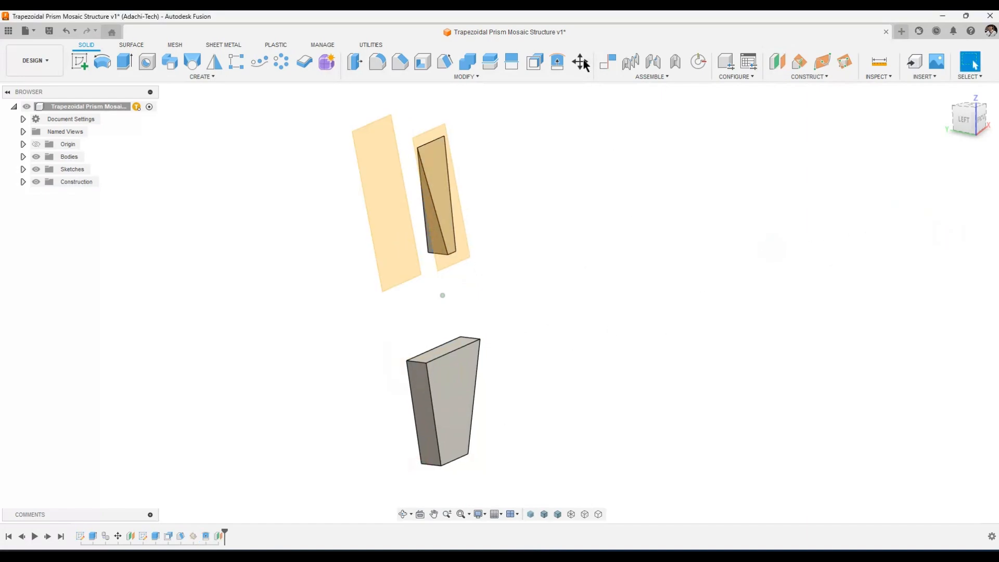
Replace the lower prism's rear face with the offset diagonal construction plane
click(559, 62)
shift+middle_drag(569, 361, 439, 397)
click(438, 397)
click(936, 200)
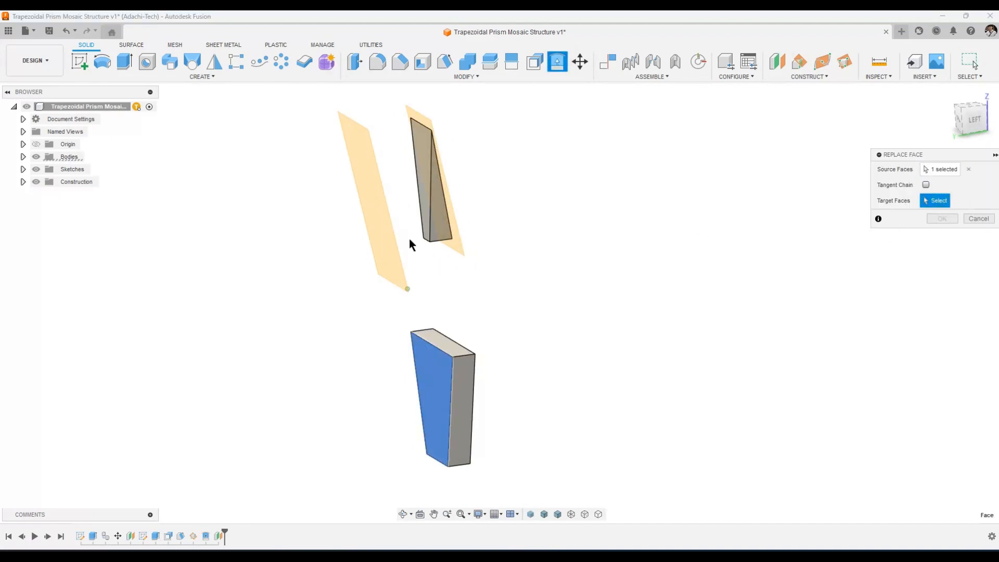
click(388, 238)
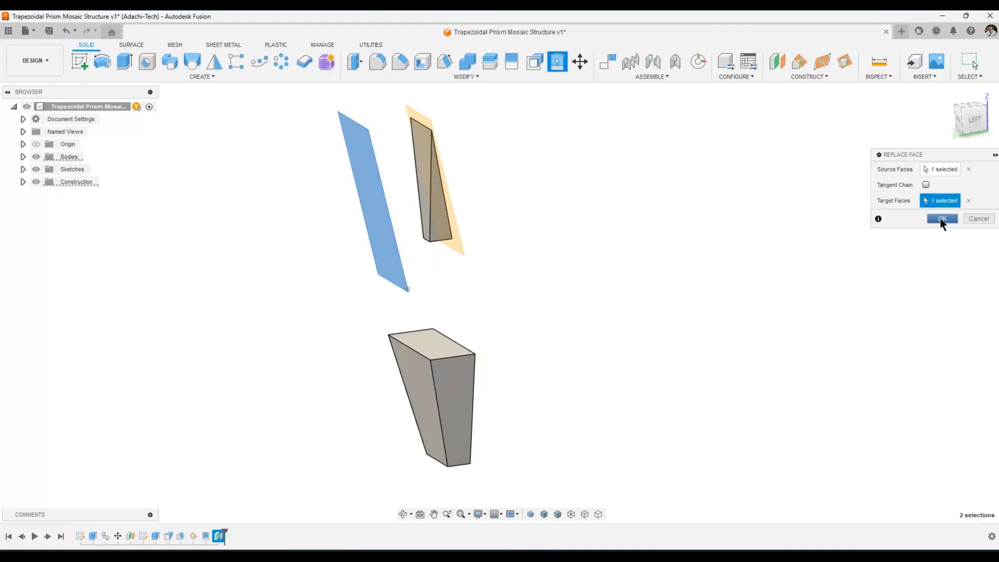
click(941, 219)
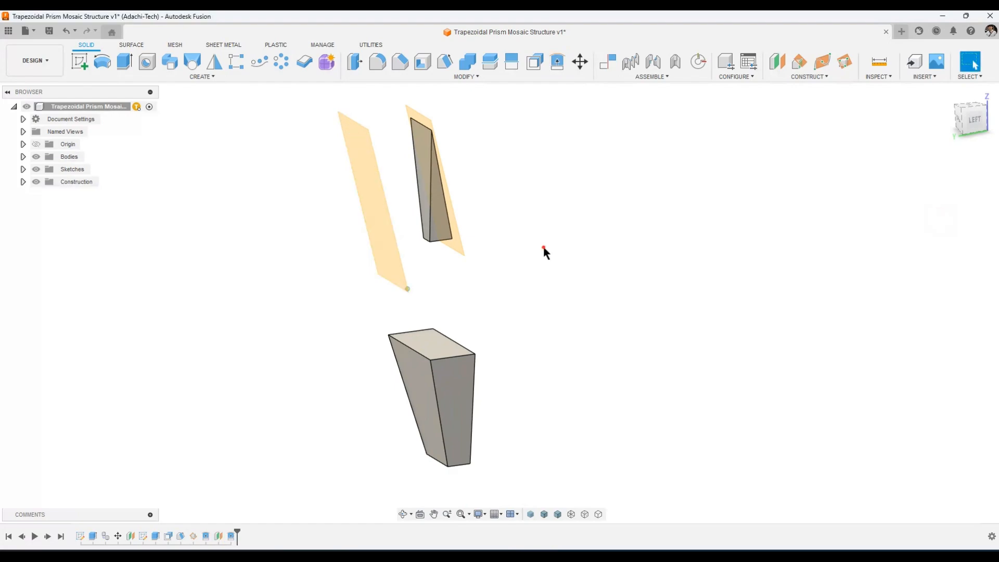
Hide the two diagonal construction planes, Plane2 and Plane3
click(23, 181)
click(45, 218)
click(45, 207)
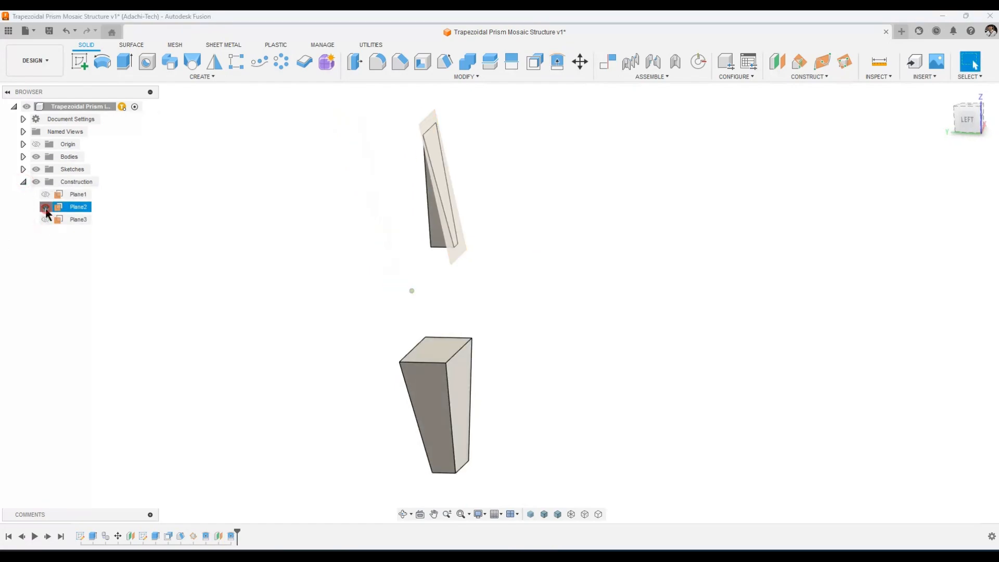
Loft between the upper prism's slanted front face and the lower prism's slanted rear face as a new body
click(195, 68)
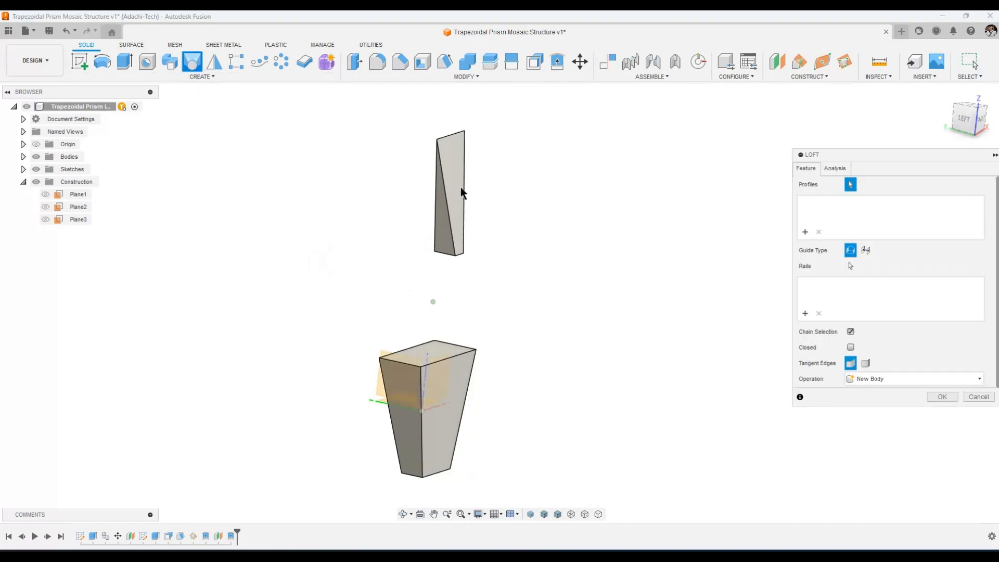
click(461, 194)
shift+middle_drag(609, 334, 446, 437)
click(442, 436)
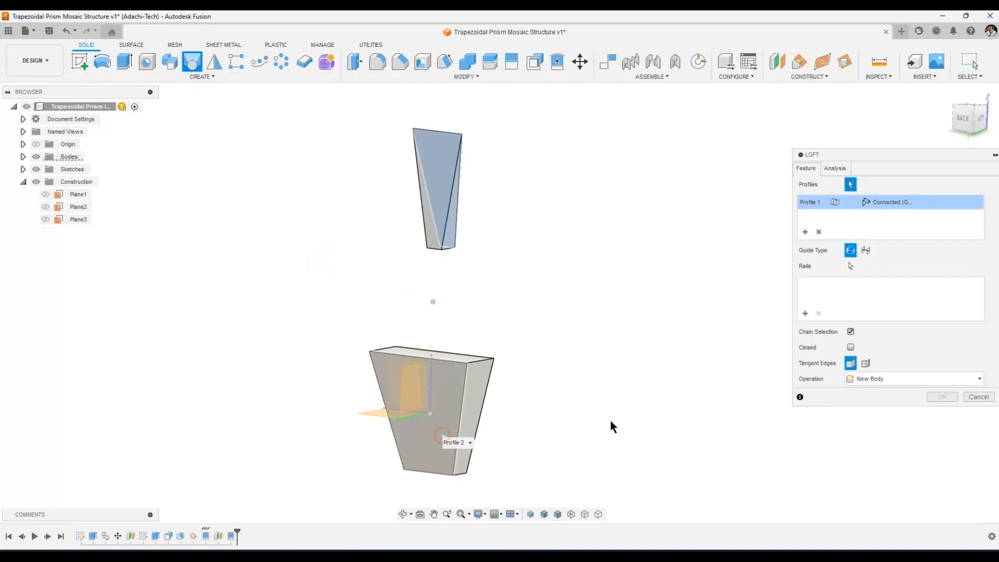
click(888, 379)
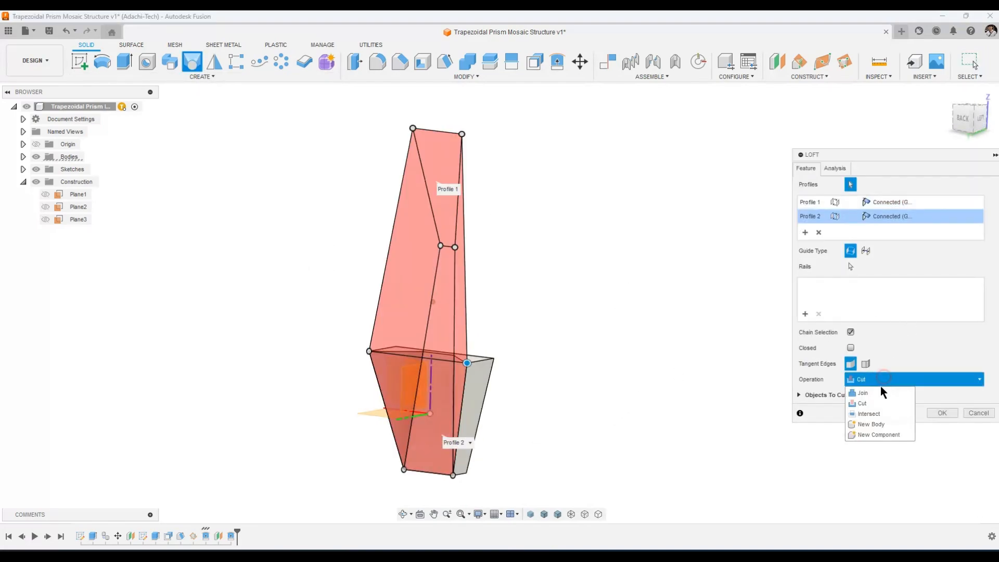
click(872, 420)
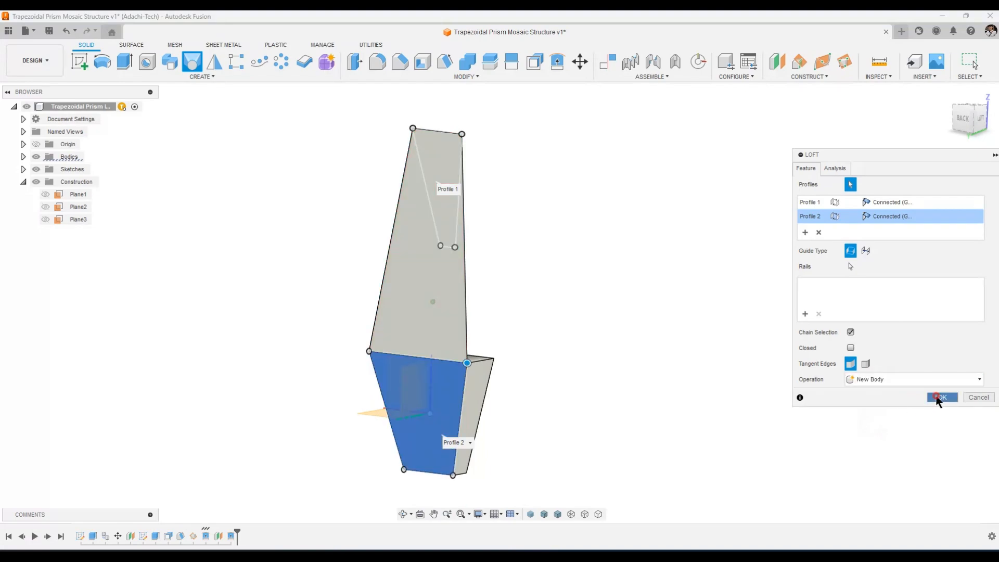
click(941, 397)
Remove the two original prism bodies, Body1 and Body2, keeping only the lofted body
shift+middle_drag(335, 336, 8, 167)
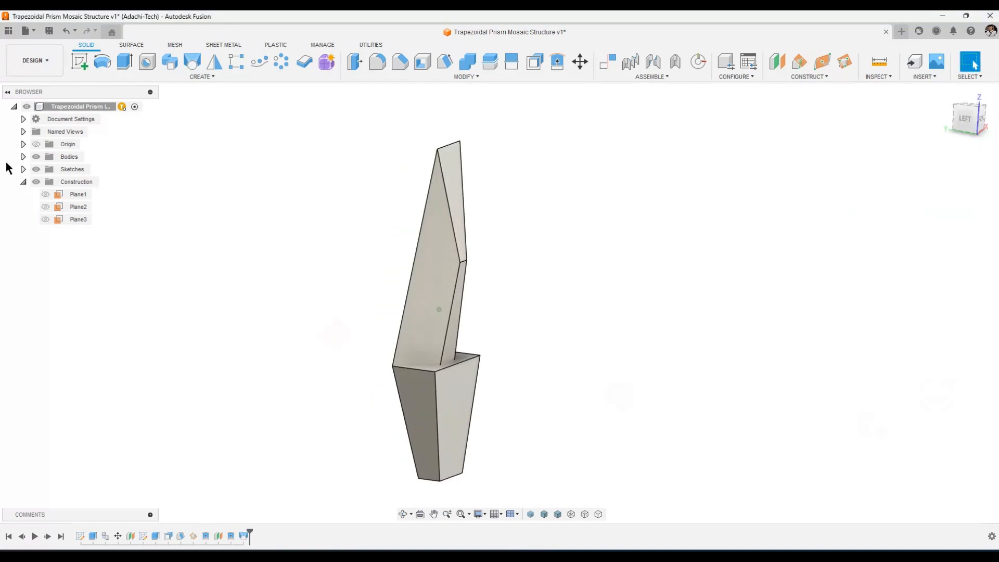
click(22, 156)
click(77, 169)
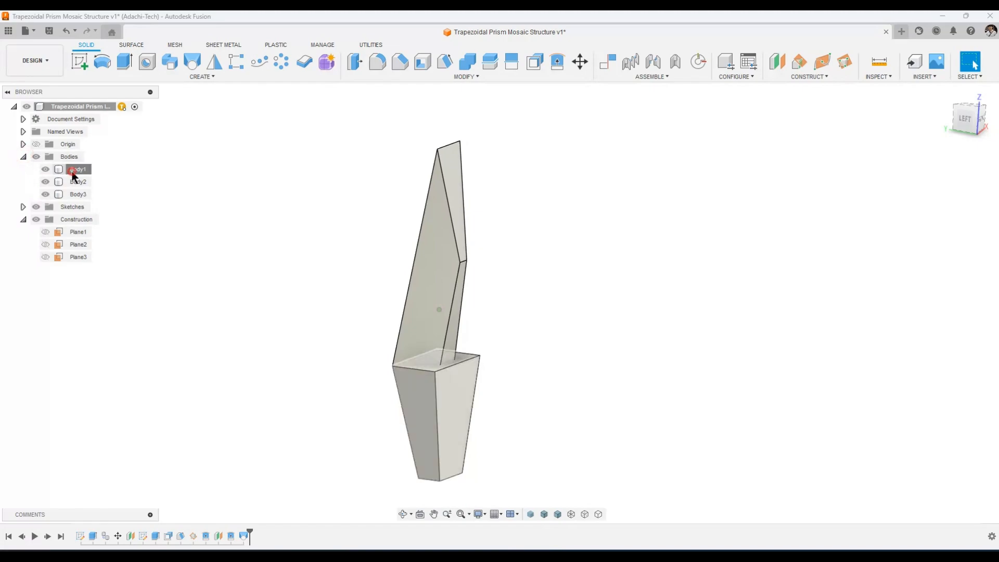
ctrl+click(77, 182)
right_click(78, 182)
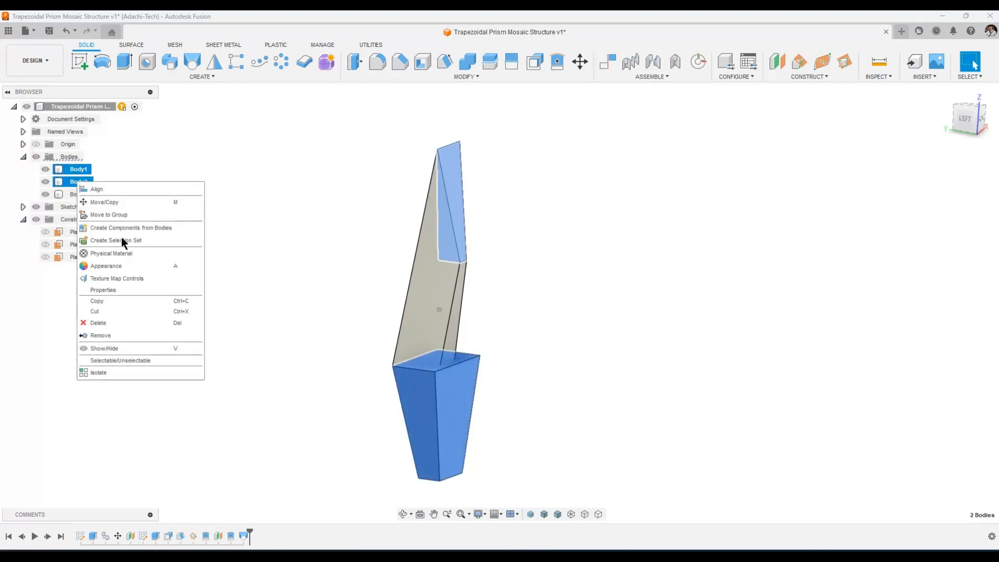
click(115, 335)
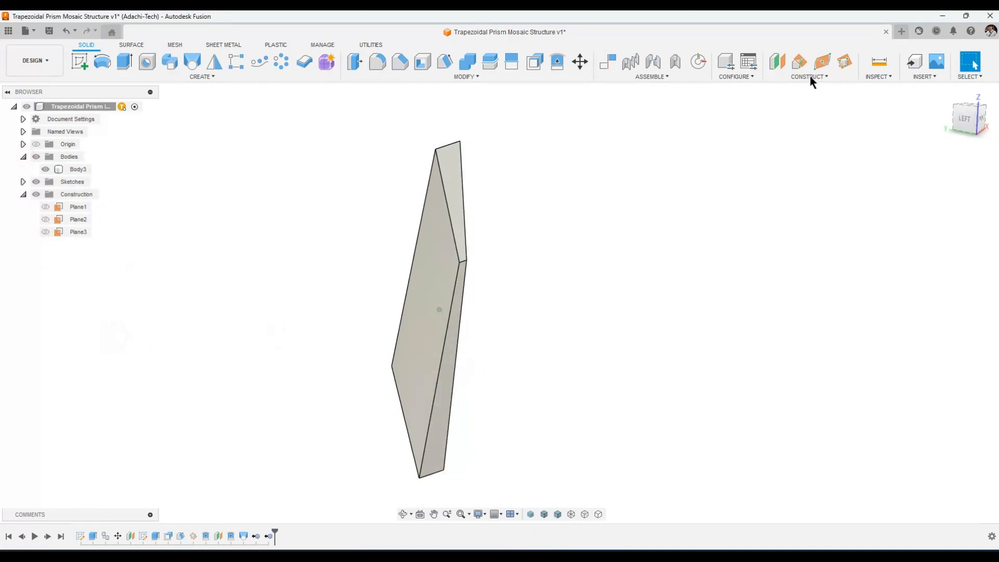
Create a construction plane offset 30 mm from the XZ origin plane, towards the rear of the lofted body
click(777, 61)
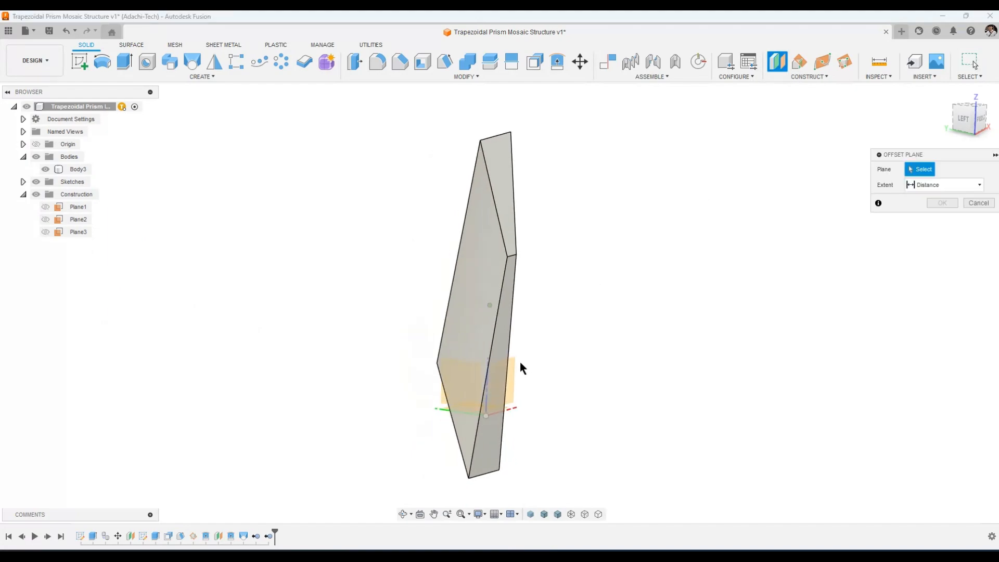
click(513, 367)
shift+middle_drag(546, 360, 490, 396)
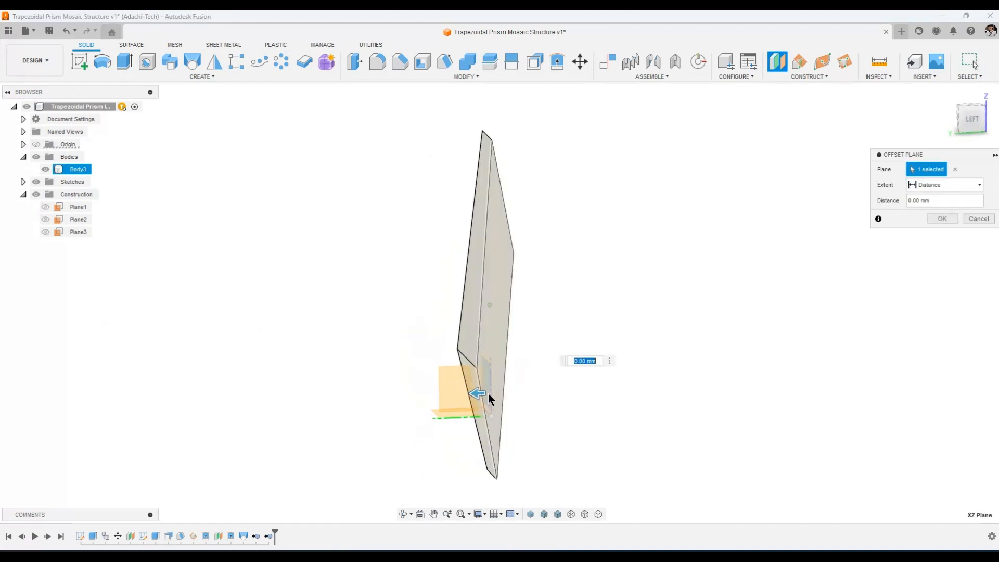
drag(461, 393, 446, 394)
shift+middle_drag(401, 405, 396, 406)
text(30)
key(Return)
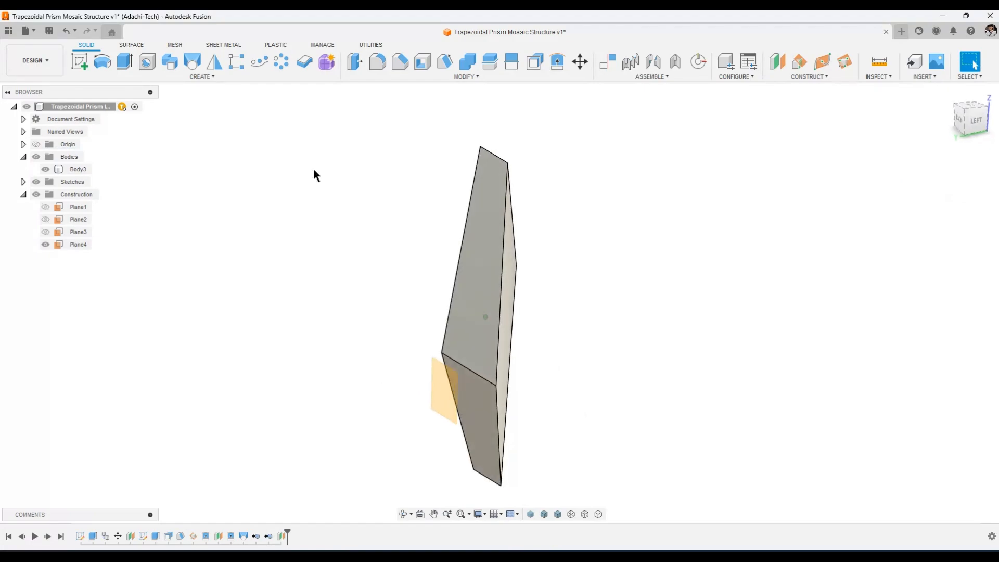
Start a new sketch on the construction plane behind the lofted body
click(81, 63)
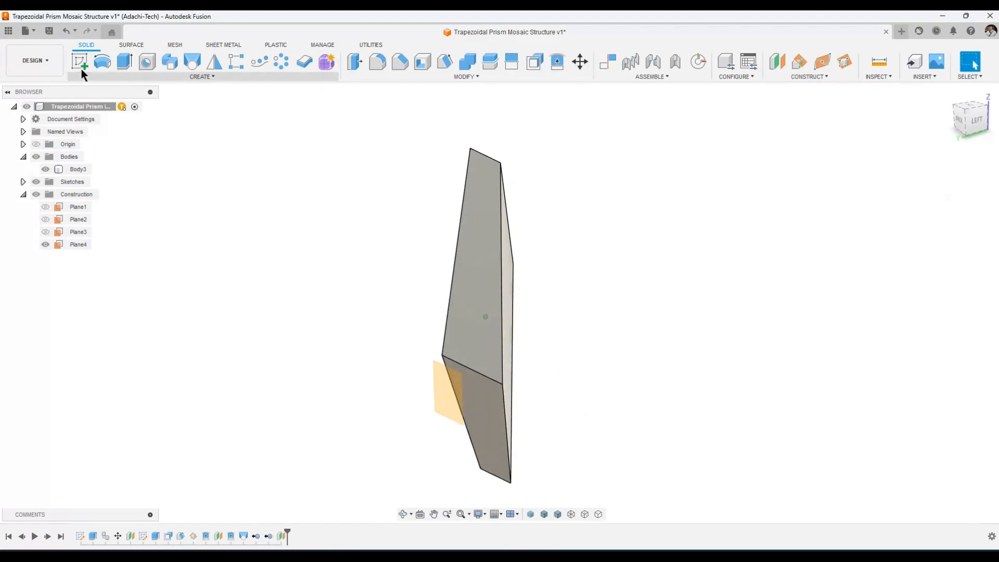
click(439, 392)
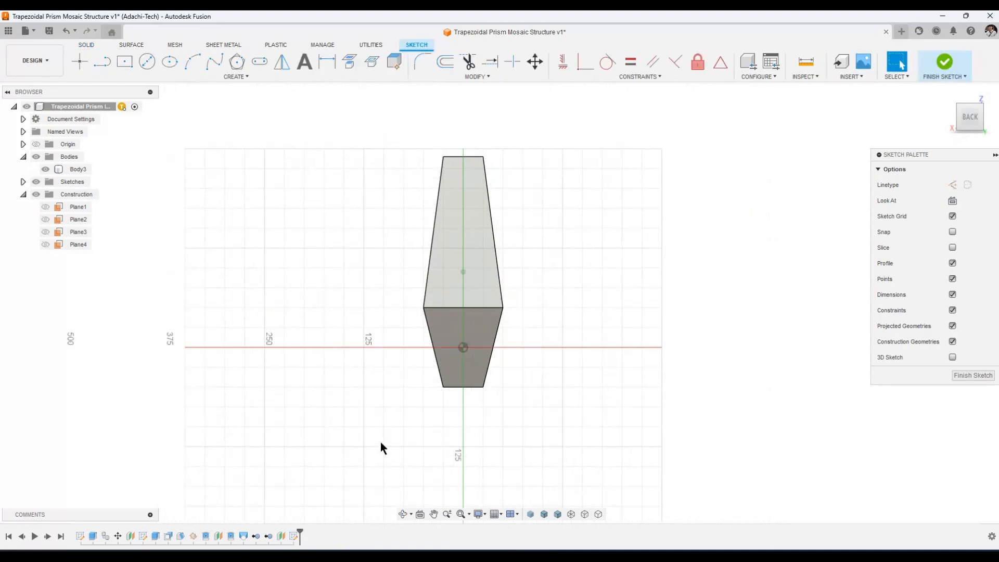
Try to intersect the whole lofted body with the sketch plane, and toggle the body's visibility to check the sketch
click(377, 67)
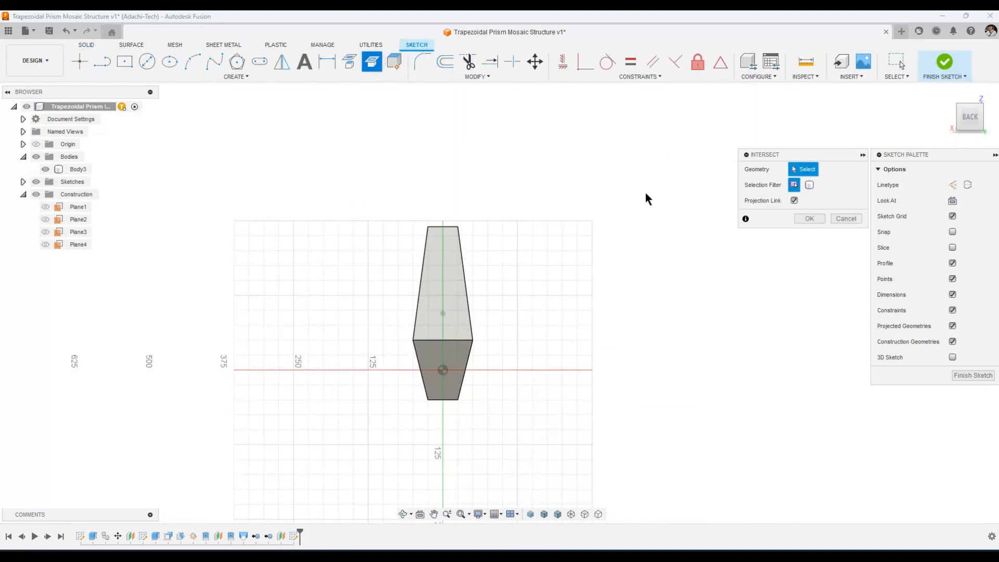
scroll(593, 253, up, 1)
click(812, 186)
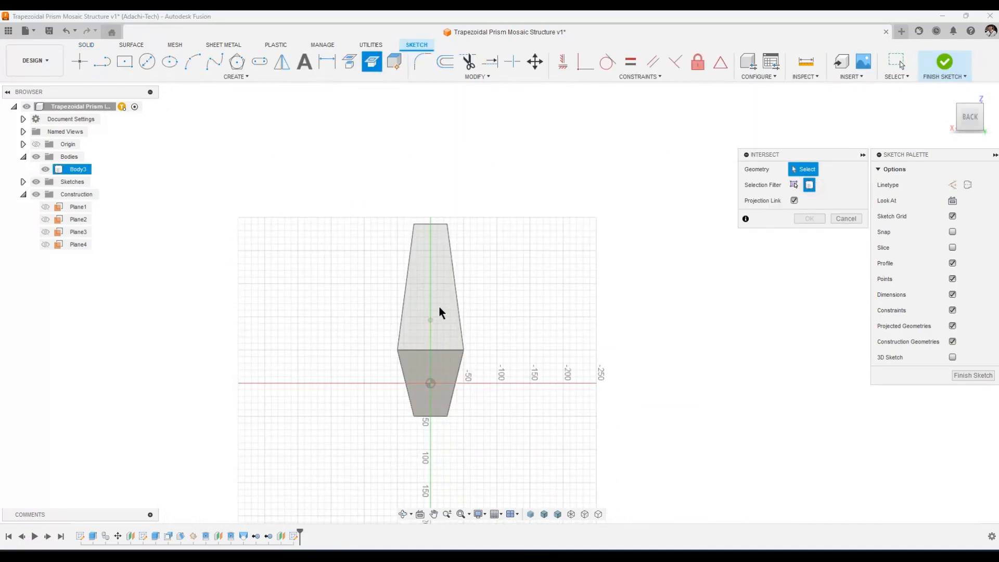
click(439, 312)
click(810, 219)
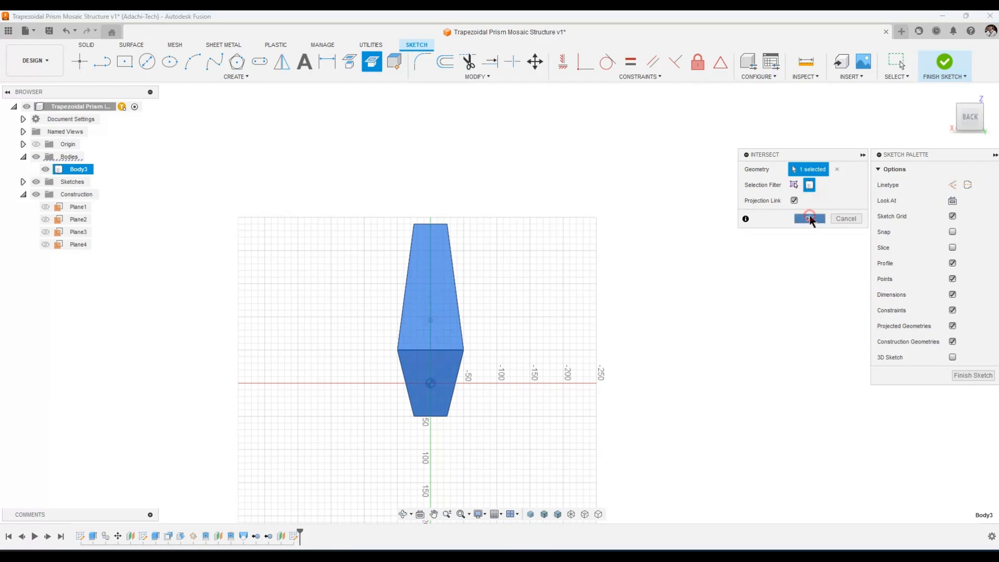
click(46, 169)
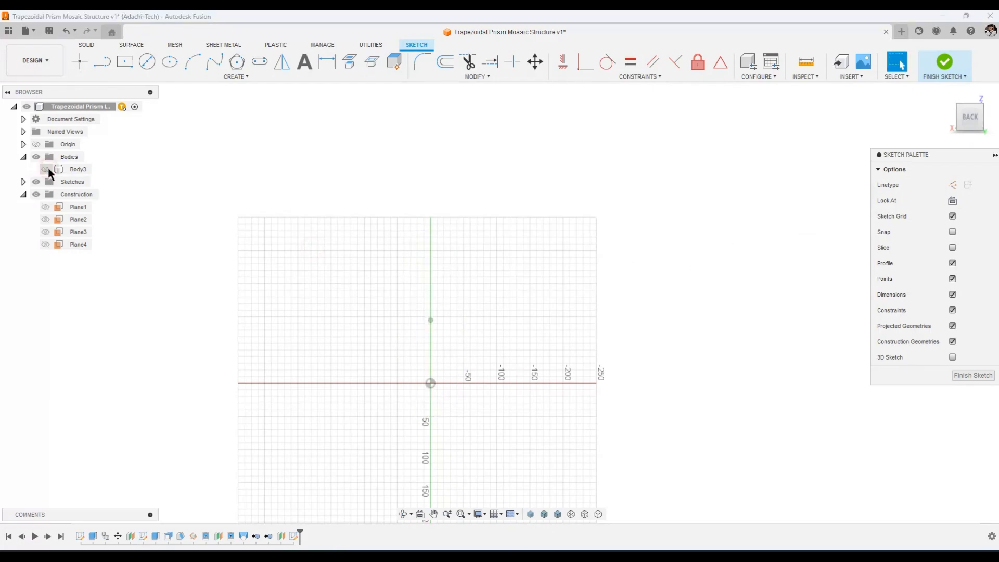
click(46, 170)
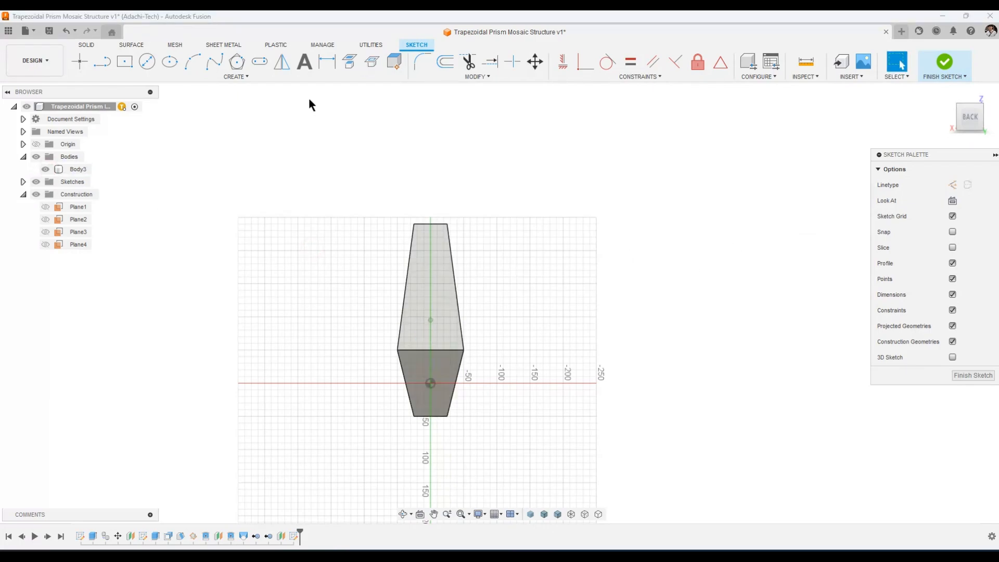
Project the lofted body's two rear faces onto the sketch plane
click(349, 61)
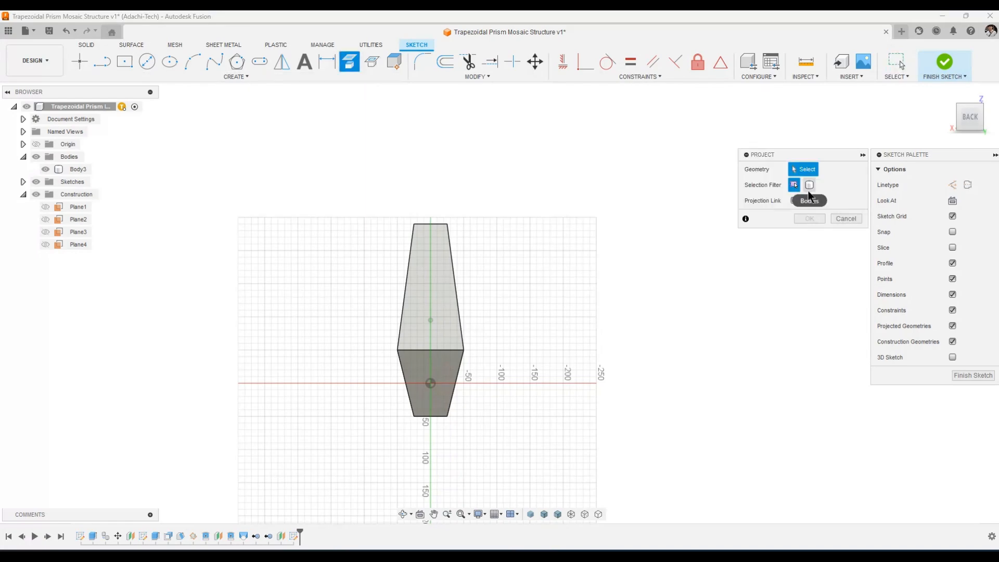
click(451, 291)
click(410, 371)
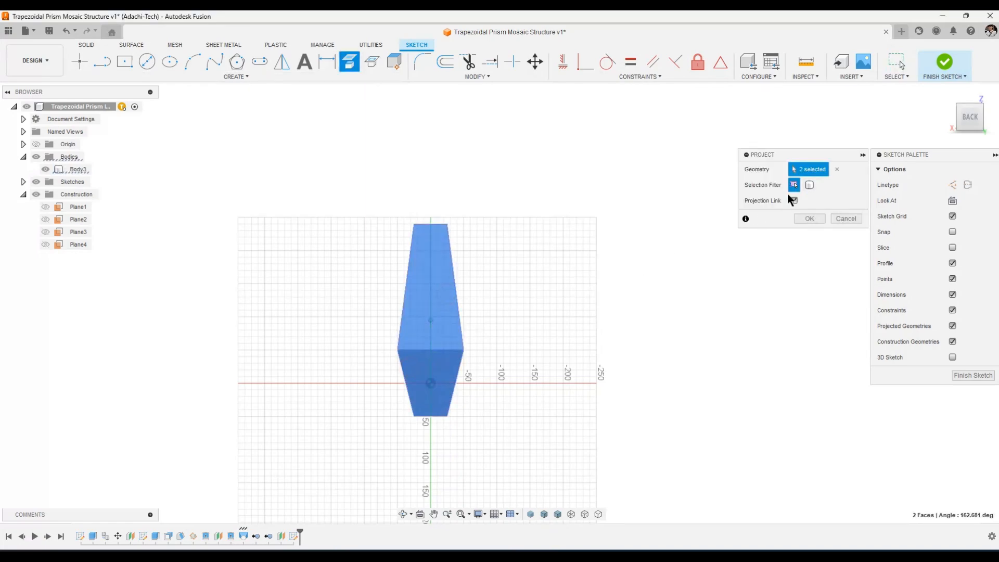
click(809, 219)
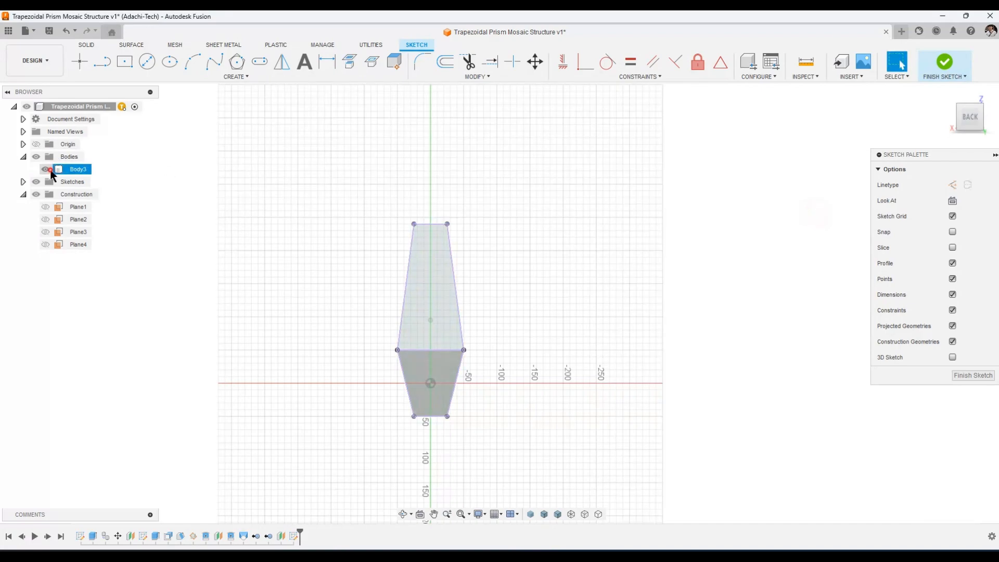
Hide the body, convert the projected line shared by both faces to construction geometry, and finish the sketch
click(45, 169)
drag(439, 333, 410, 364)
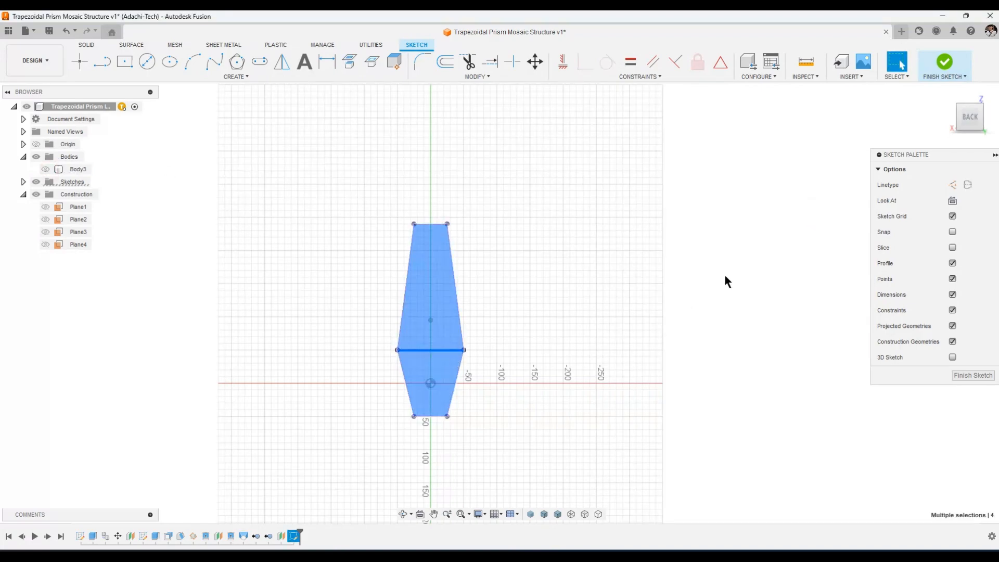
click(952, 185)
click(709, 255)
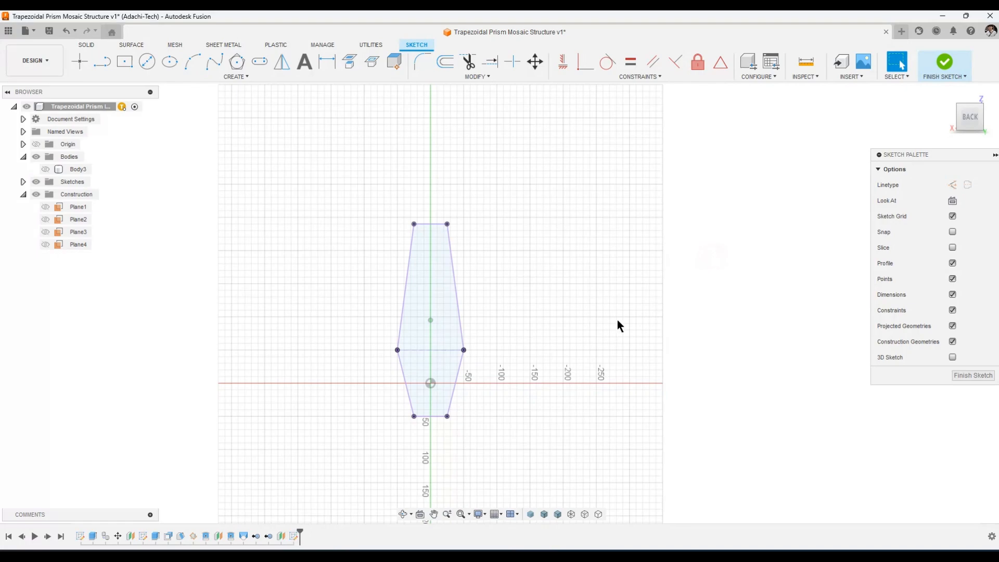
click(972, 375)
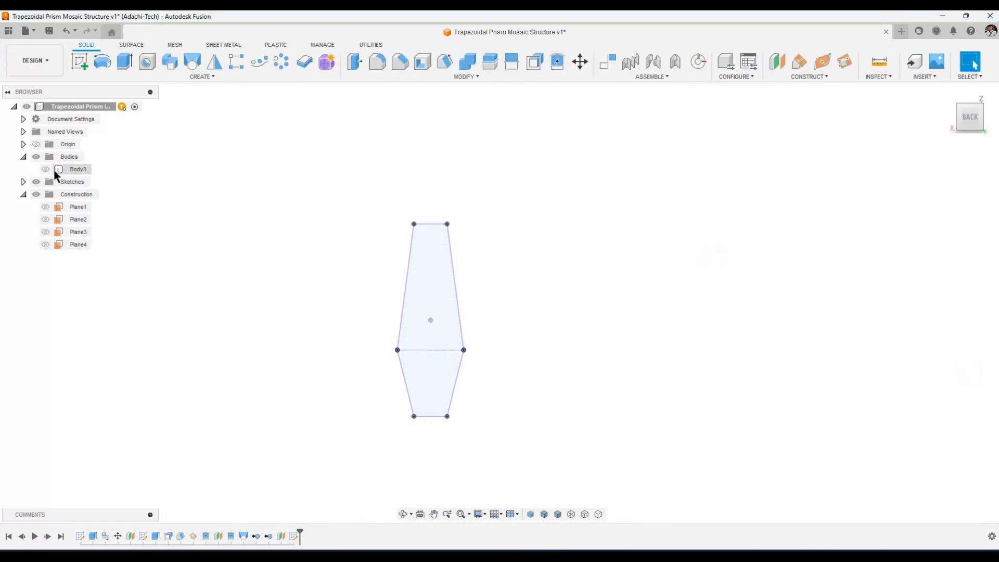
Show the body and extrude the six-sided profile to its upper rear face, extending to adjacent faces, with the Join operation
click(47, 170)
click(47, 170)
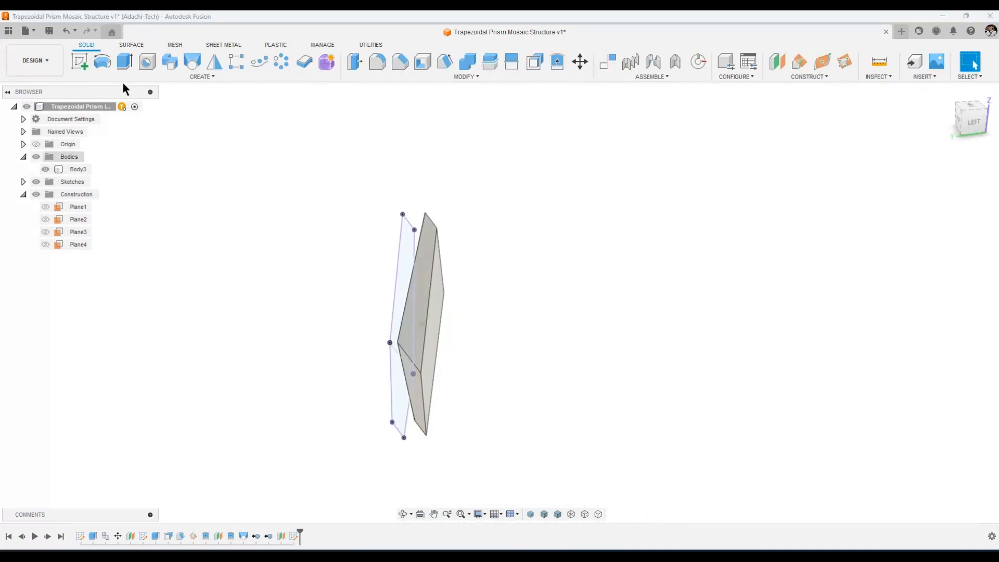
click(126, 62)
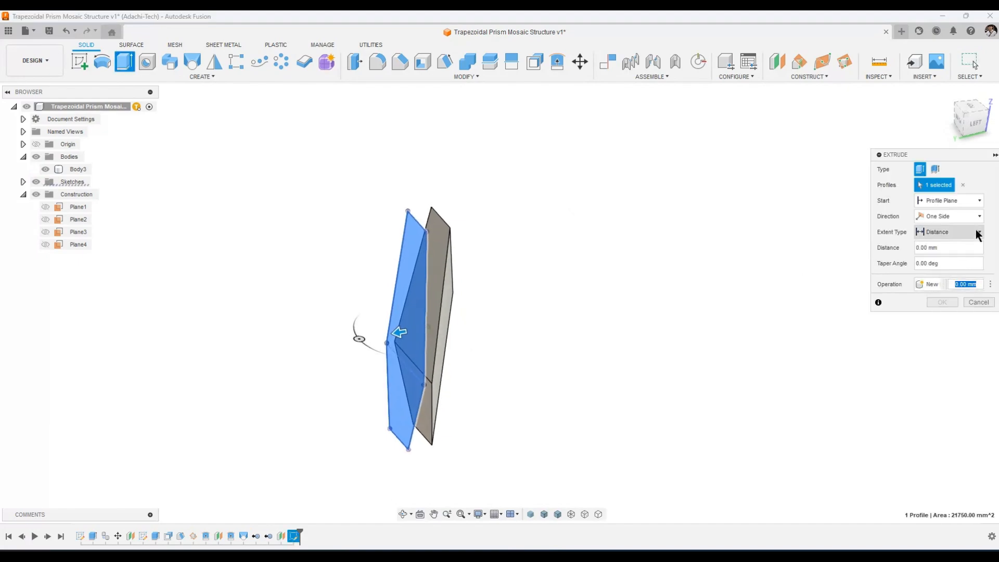
click(958, 232)
click(934, 255)
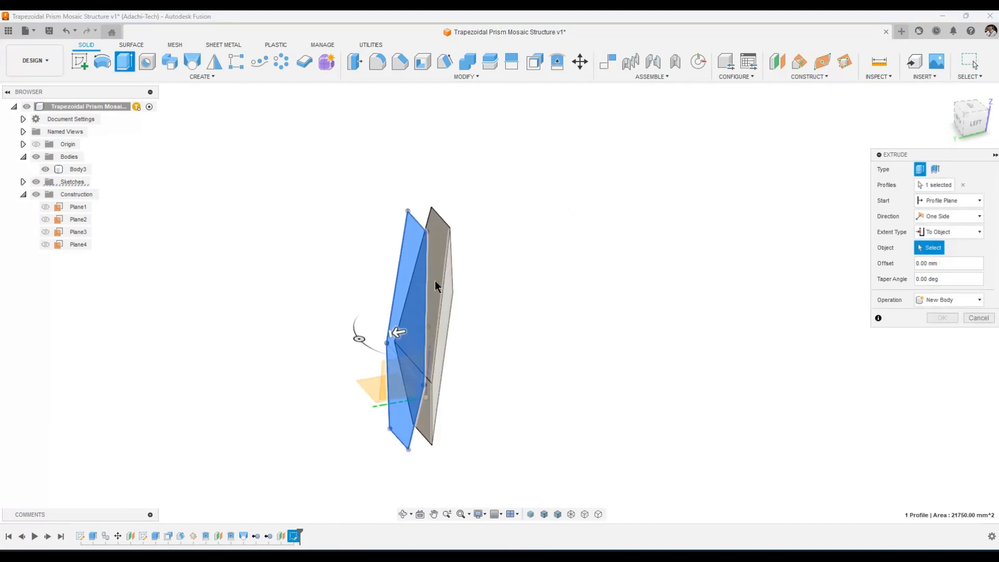
click(434, 279)
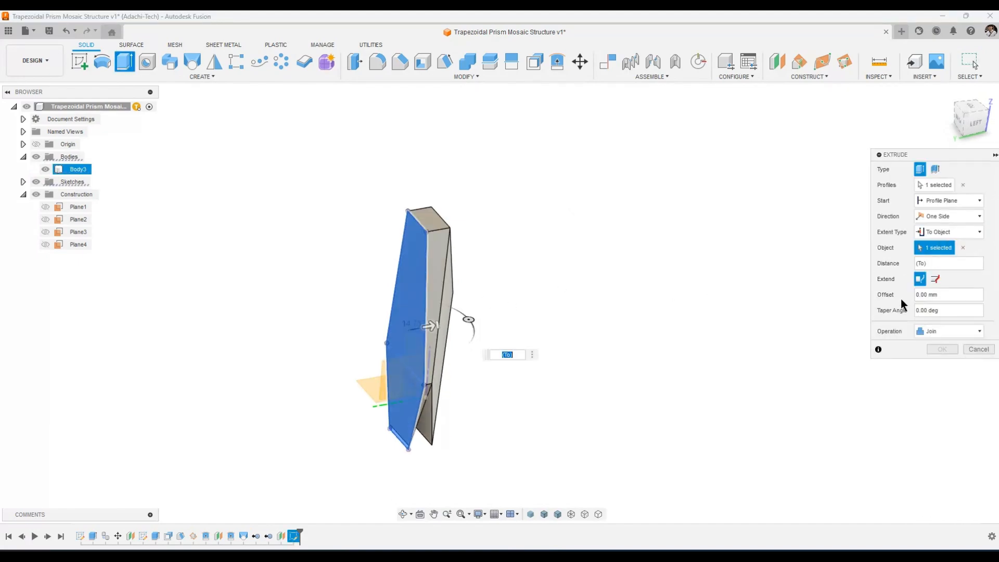
click(936, 280)
click(941, 349)
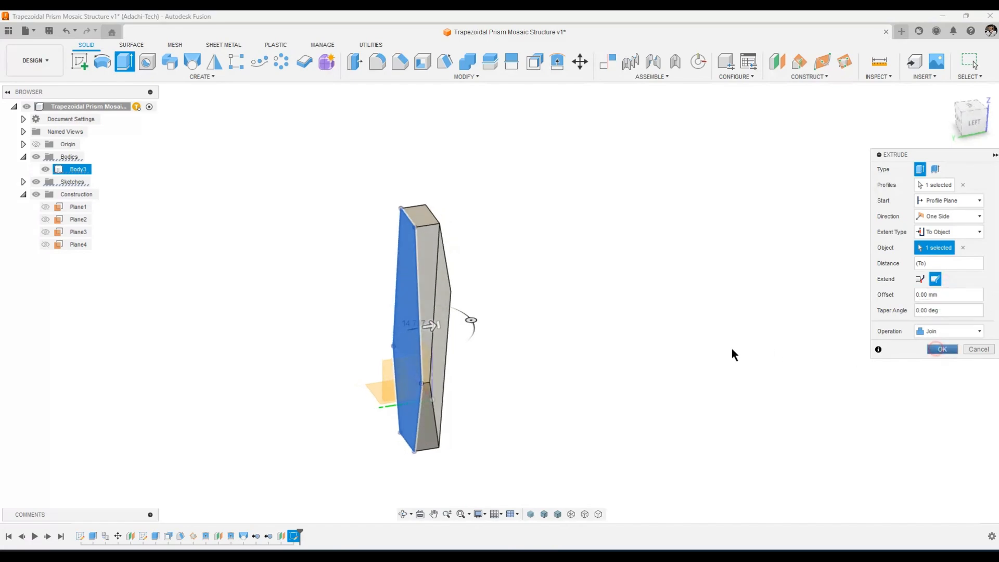
Create a copy of the body rotated 180 degrees about the short side edge of its lower end face
shift+middle_drag(574, 336, 581, 64)
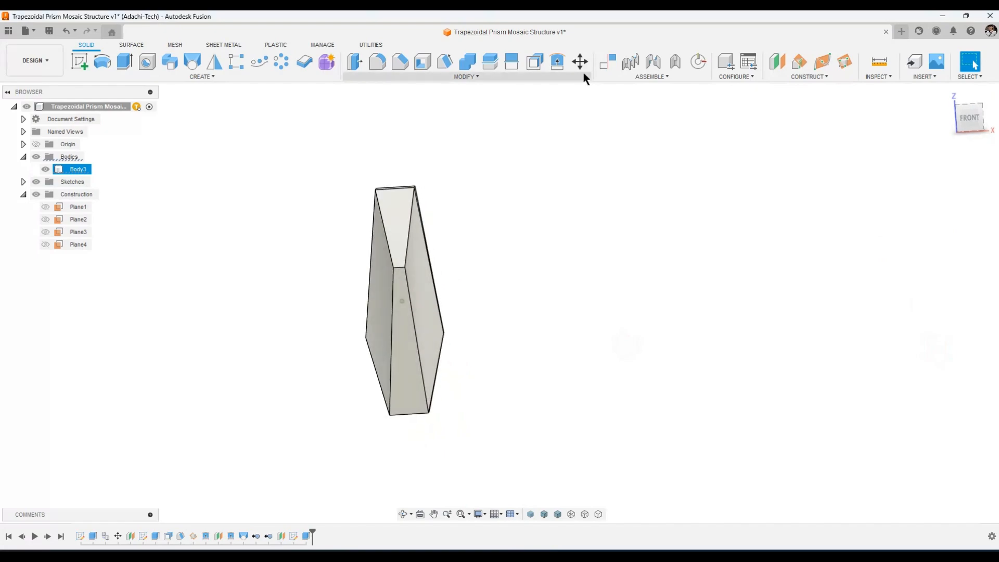
click(579, 61)
click(952, 200)
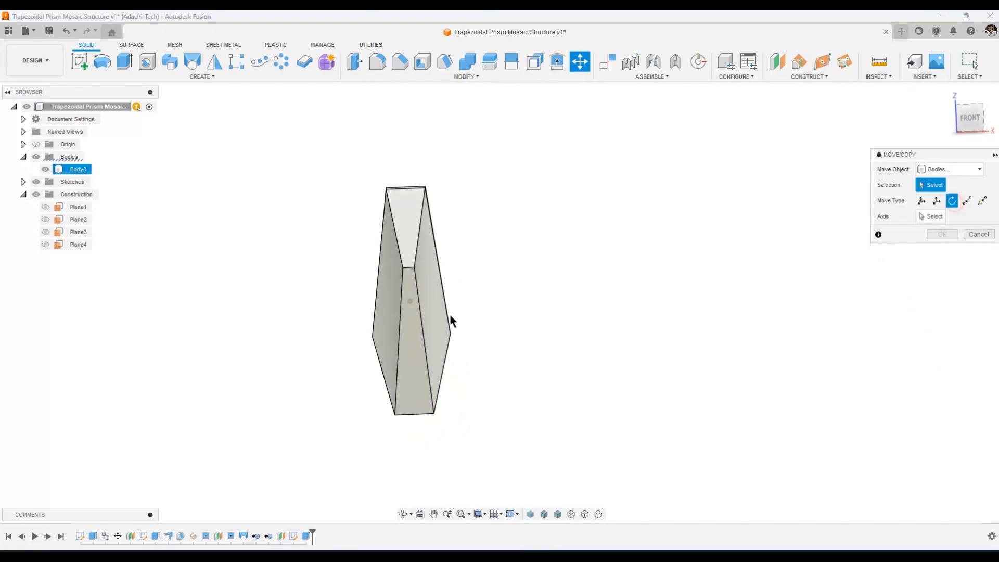
click(414, 330)
click(931, 216)
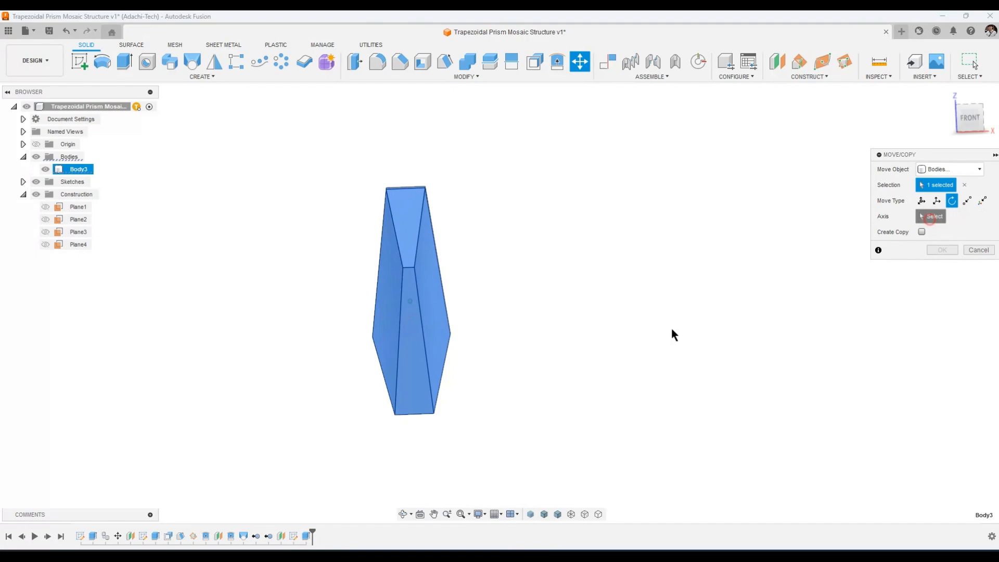
shift+middle_drag(417, 442, 436, 416)
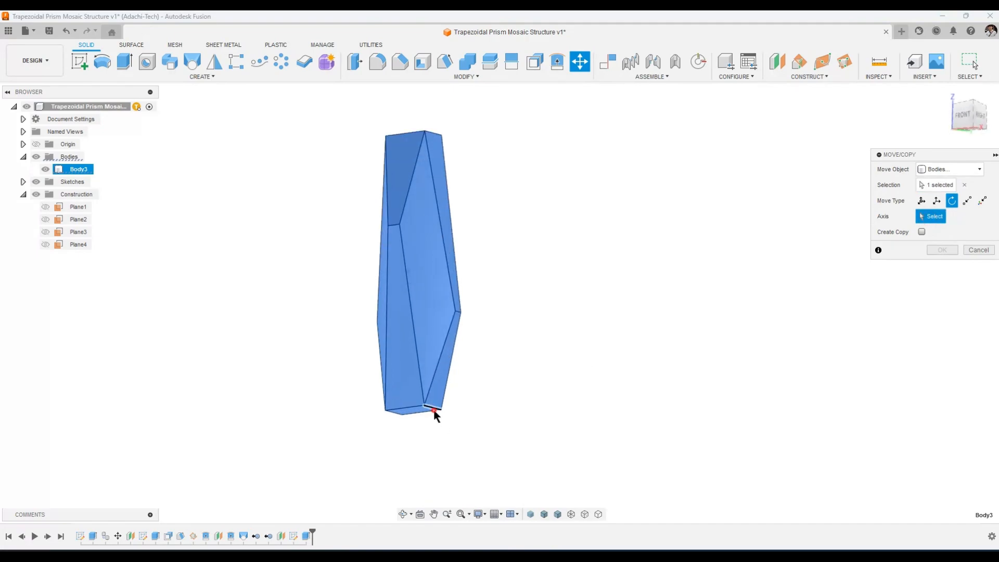
click(434, 410)
click(949, 229)
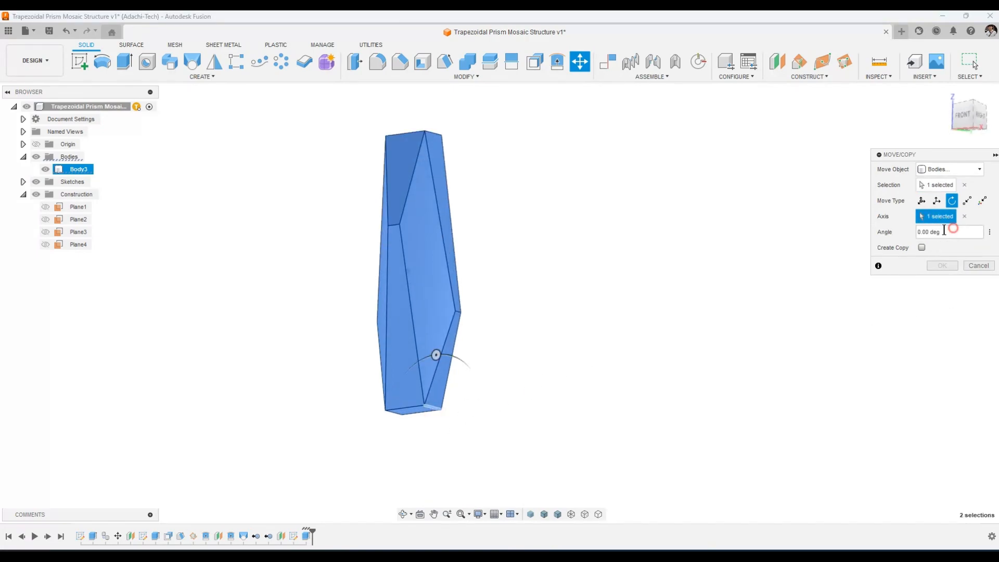
click(921, 247)
click(960, 231)
text(1)
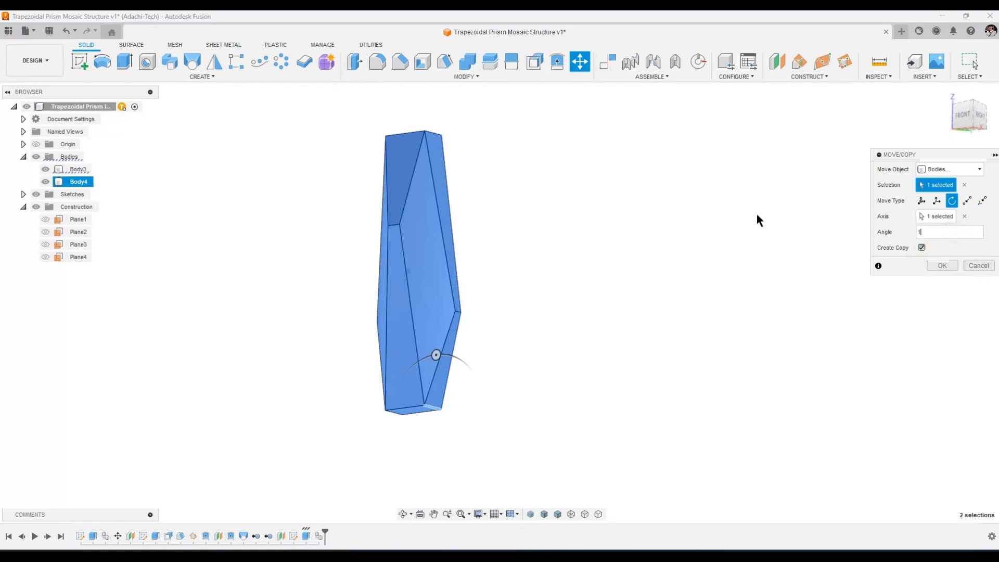
text(80)
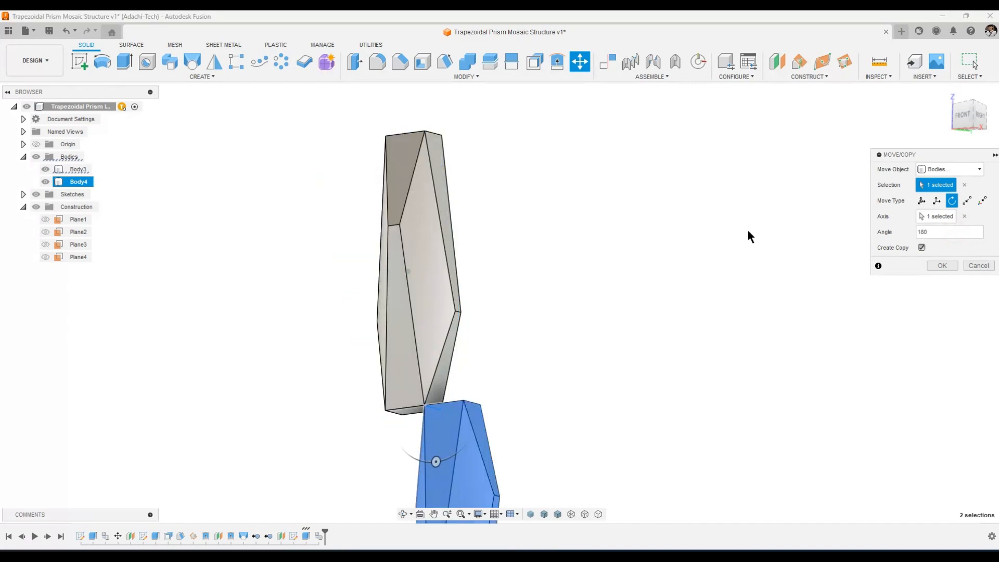
scroll(748, 237, down, 3)
shift+middle_drag(731, 258, 873, 284)
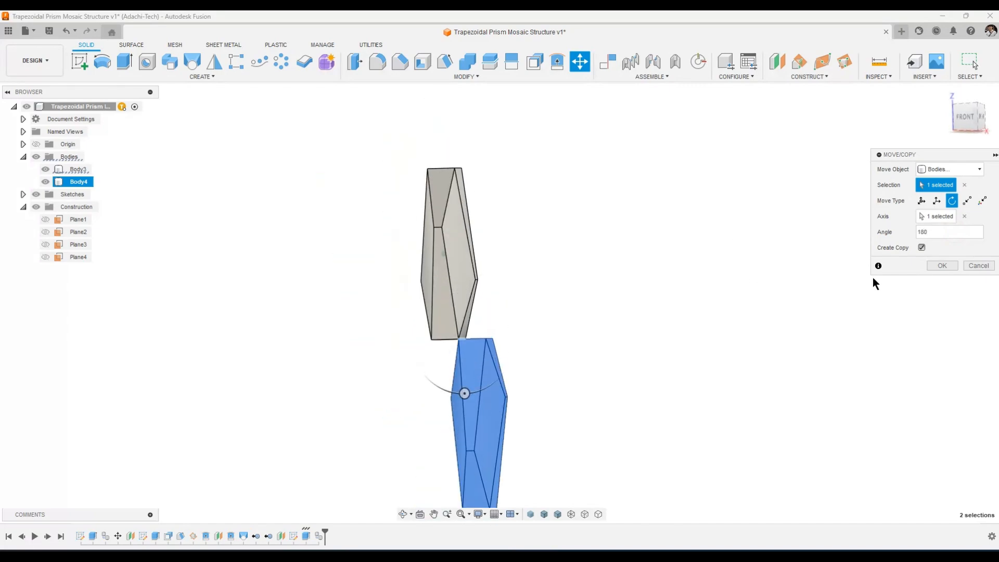
click(941, 266)
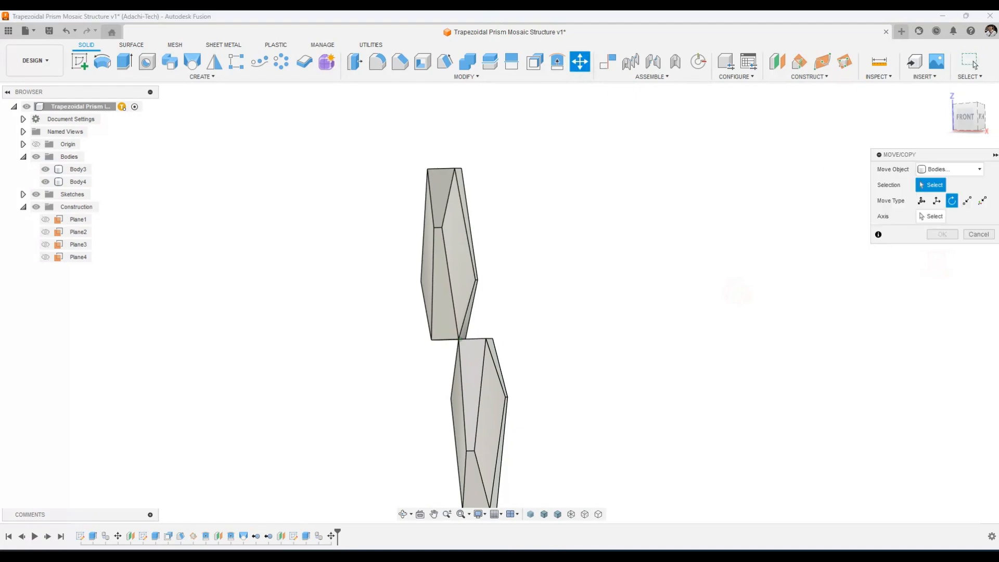
Move the copied body point to point, from its lower end's left rear corner to the original body's widest right-hand rear corner
click(966, 201)
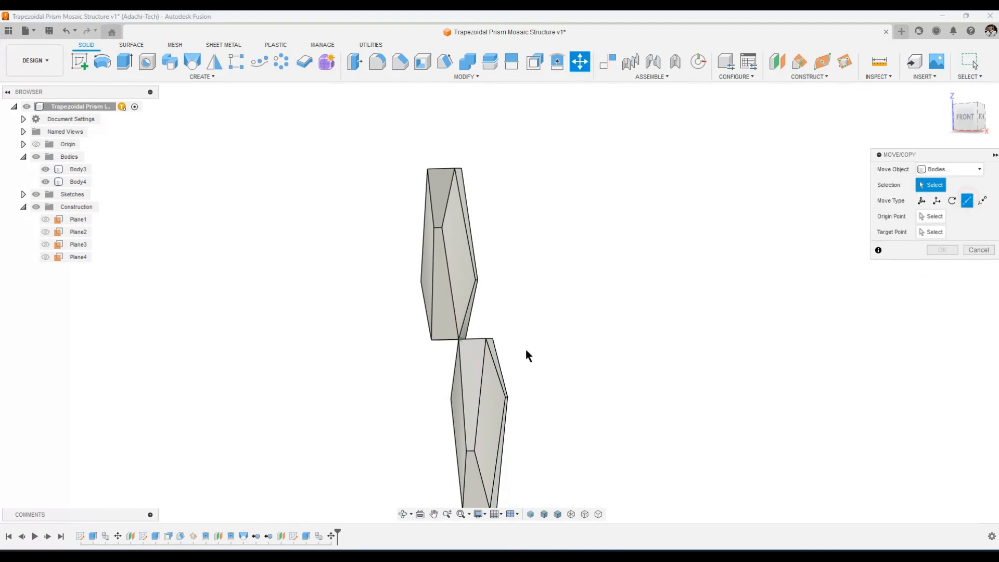
click(492, 373)
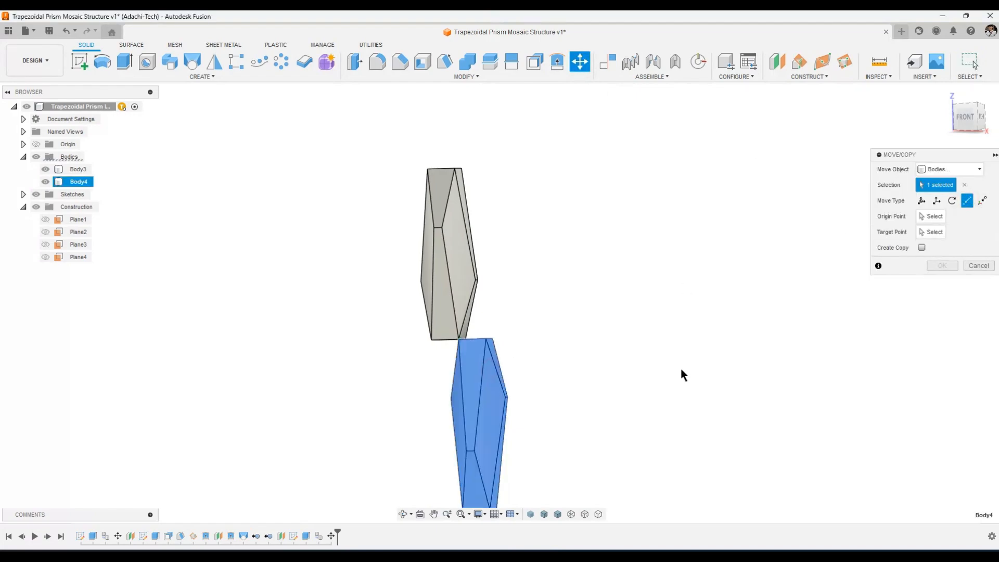
click(931, 216)
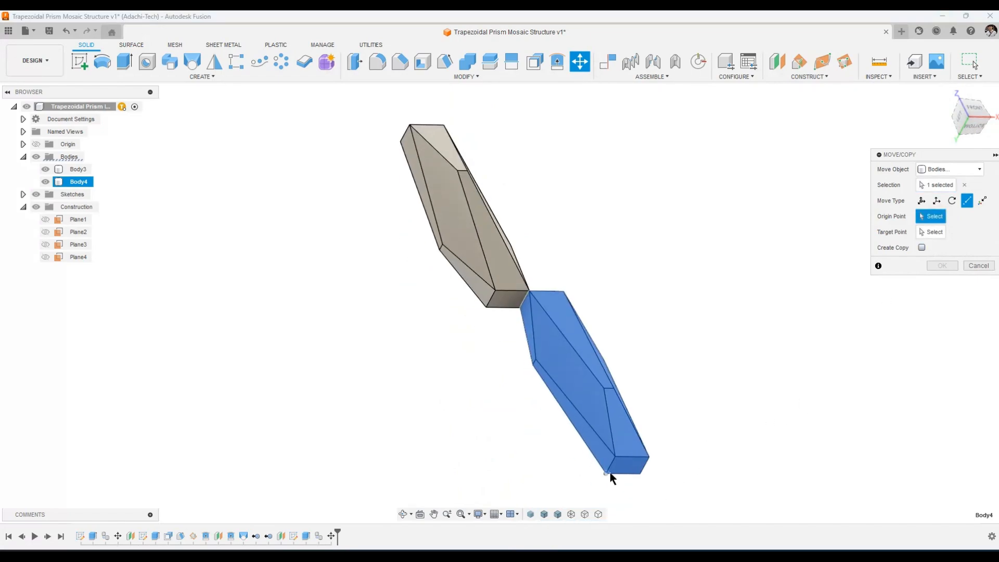
click(607, 473)
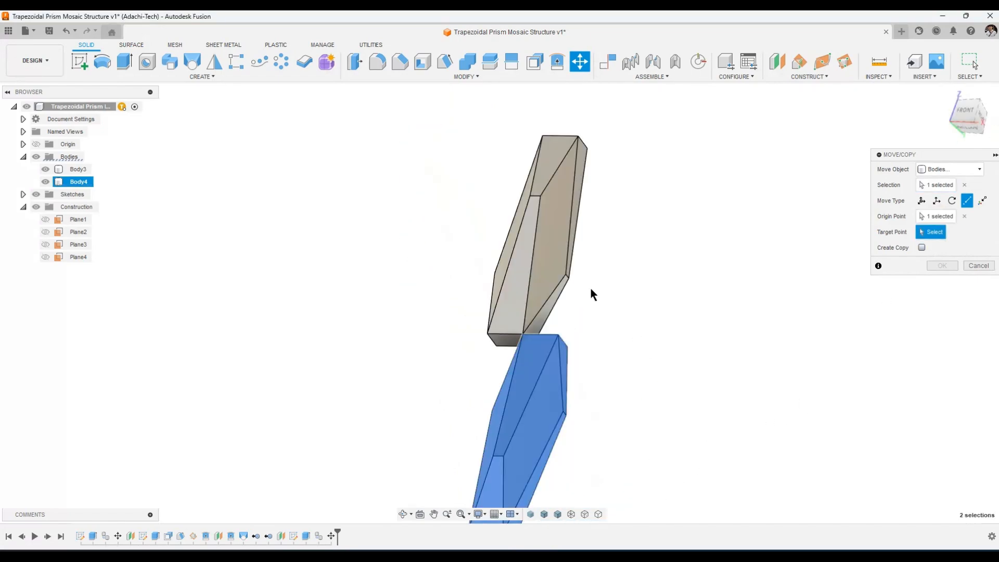
click(566, 278)
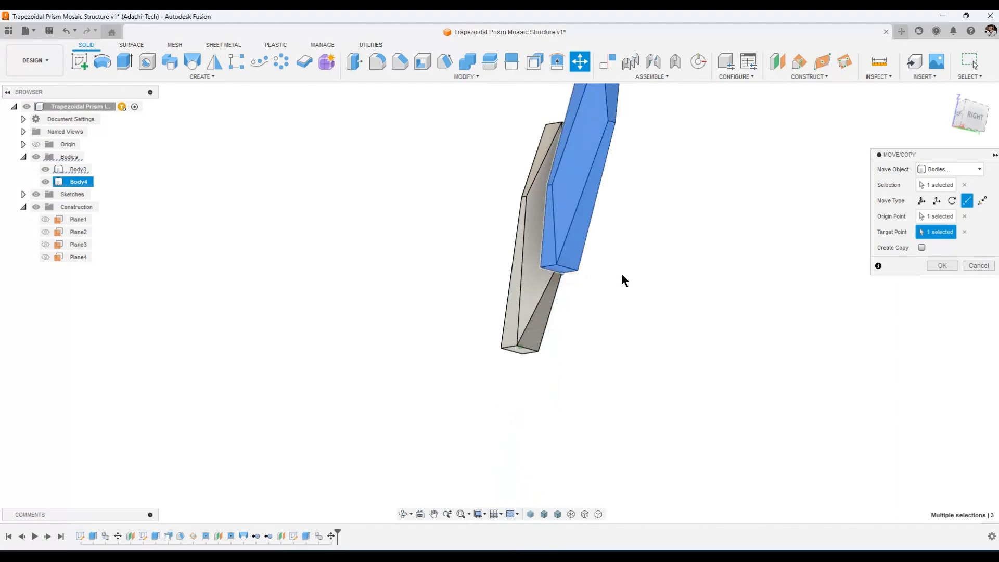
shift+middle_drag(622, 275, 976, 285)
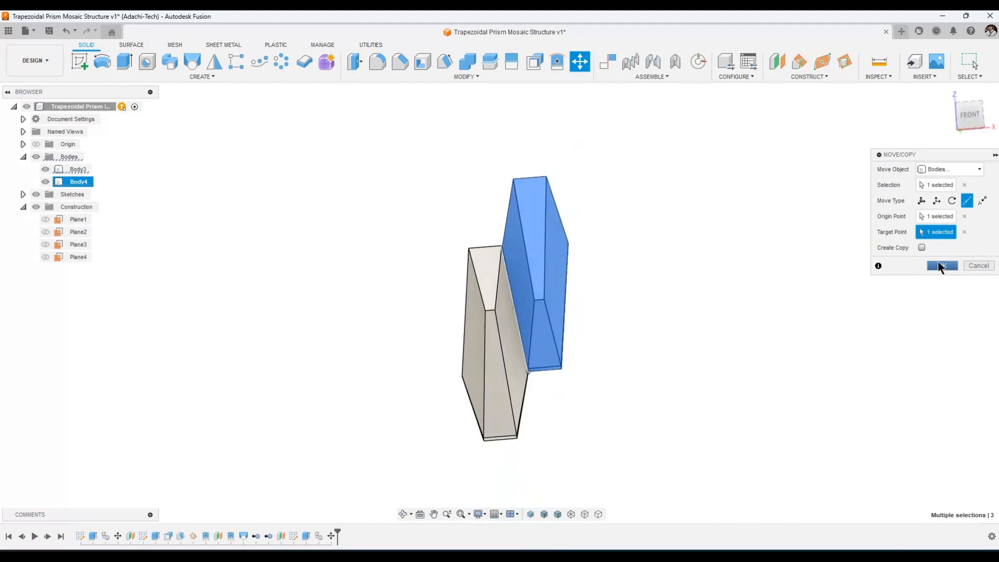
click(940, 265)
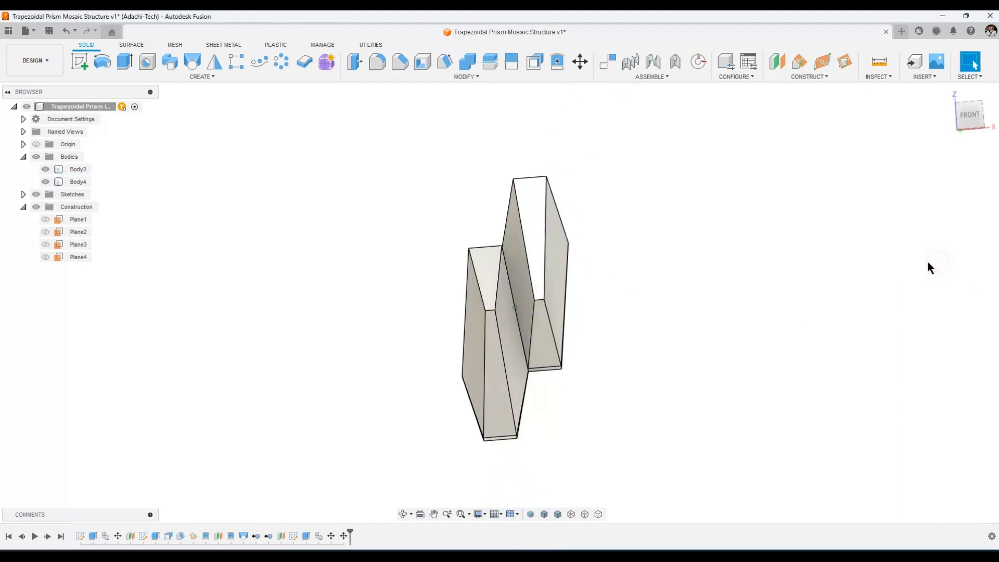
Pattern the original body rectangularly by spacing, with 4 instances at 150 mm along X and 3 at 190+100 mm along Z
click(237, 62)
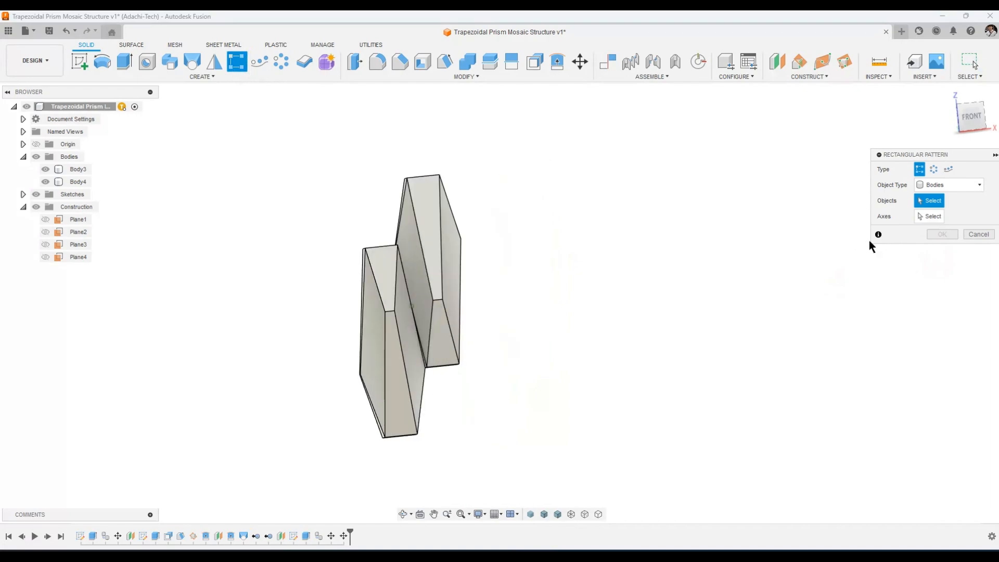
click(383, 390)
click(928, 218)
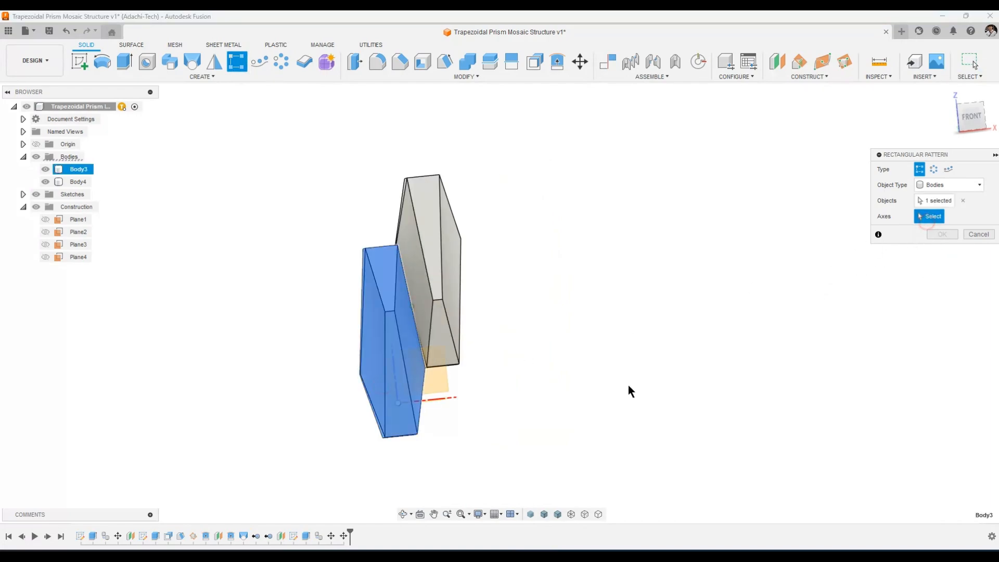
click(449, 400)
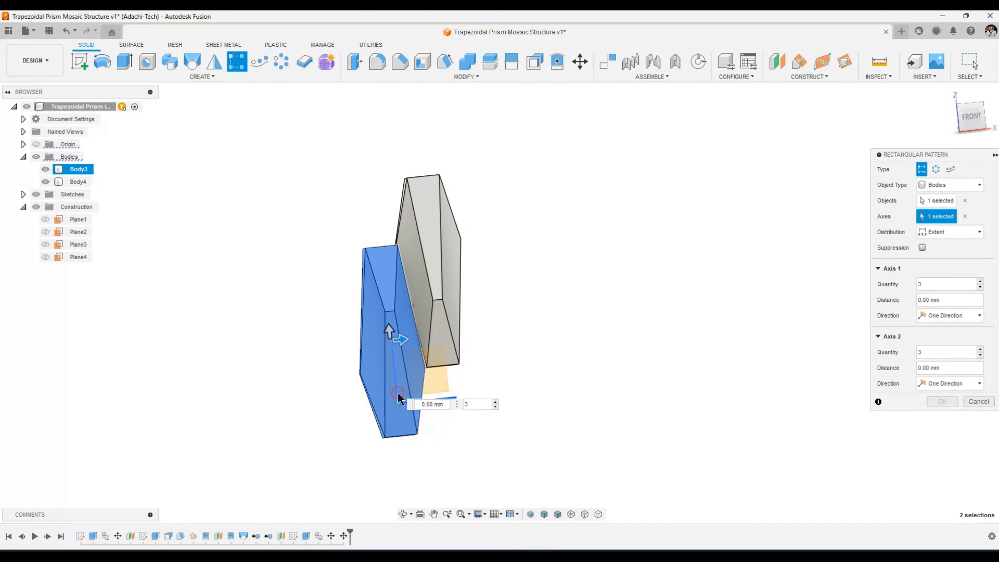
click(960, 232)
click(946, 255)
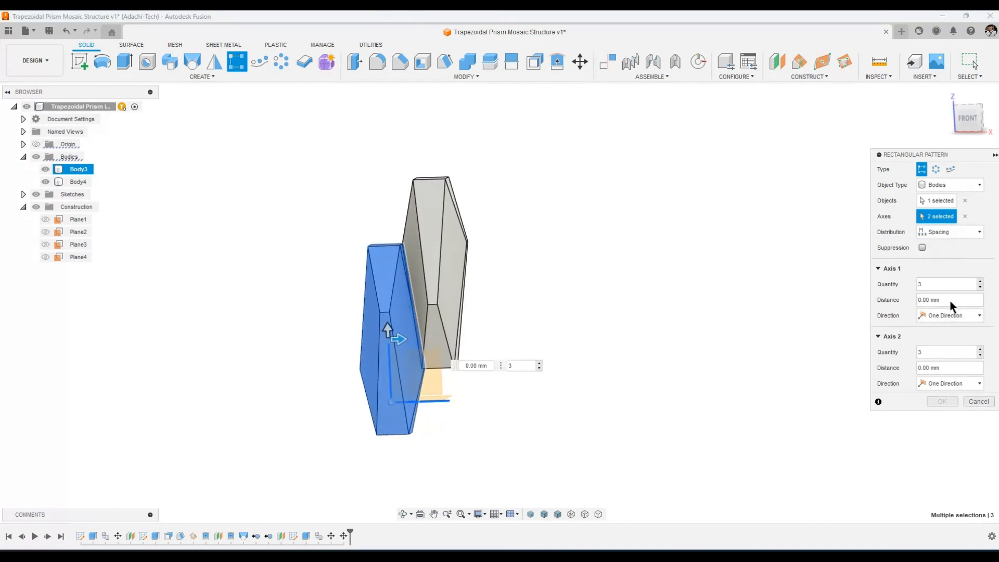
click(949, 300)
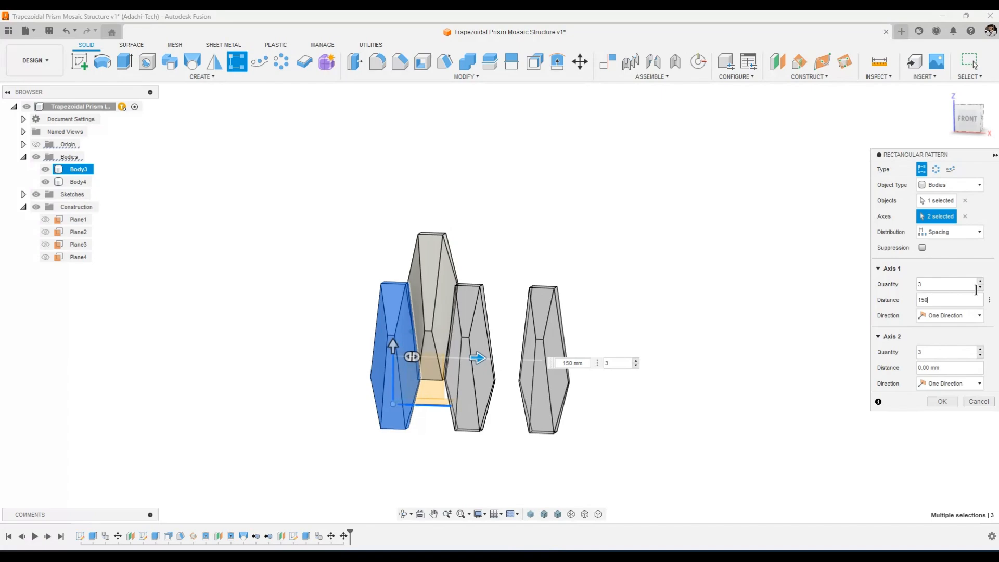
click(980, 281)
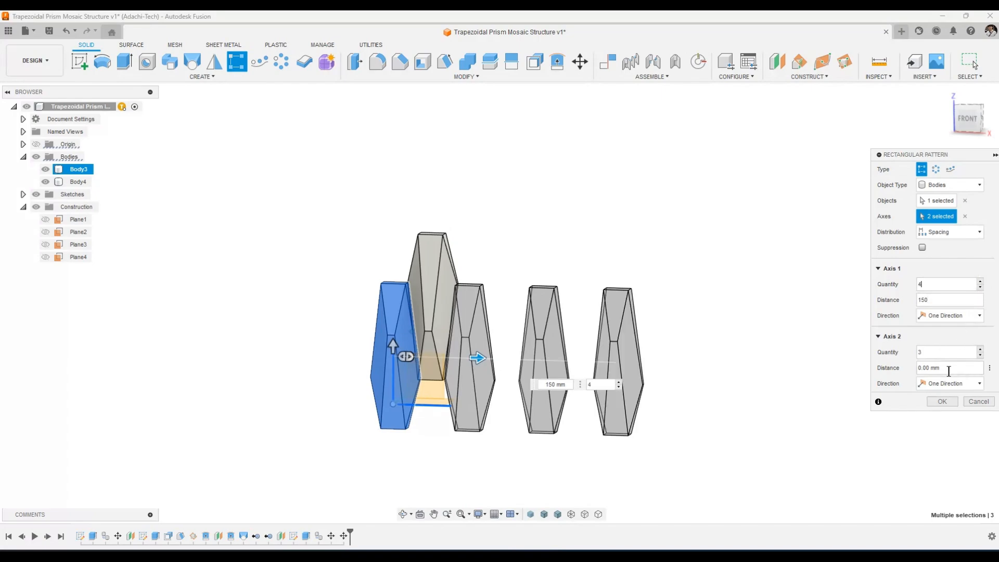
click(948, 369)
text(190+100)
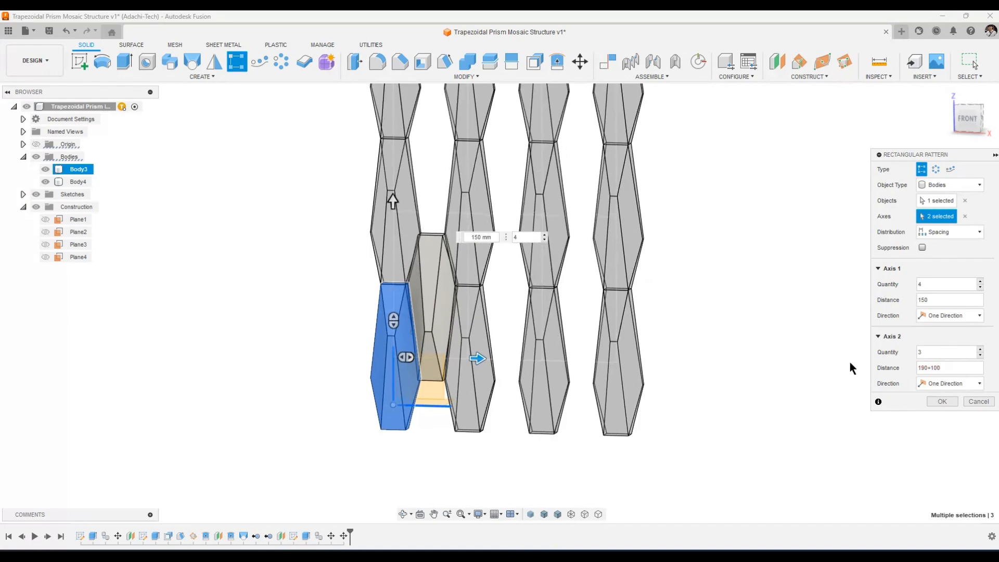
scroll(851, 368, down, 3)
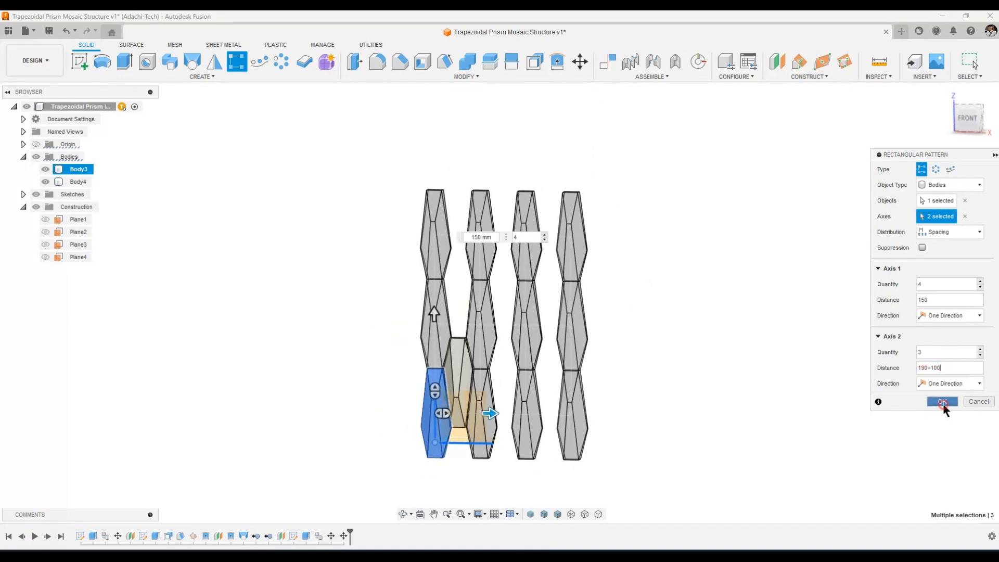
click(942, 402)
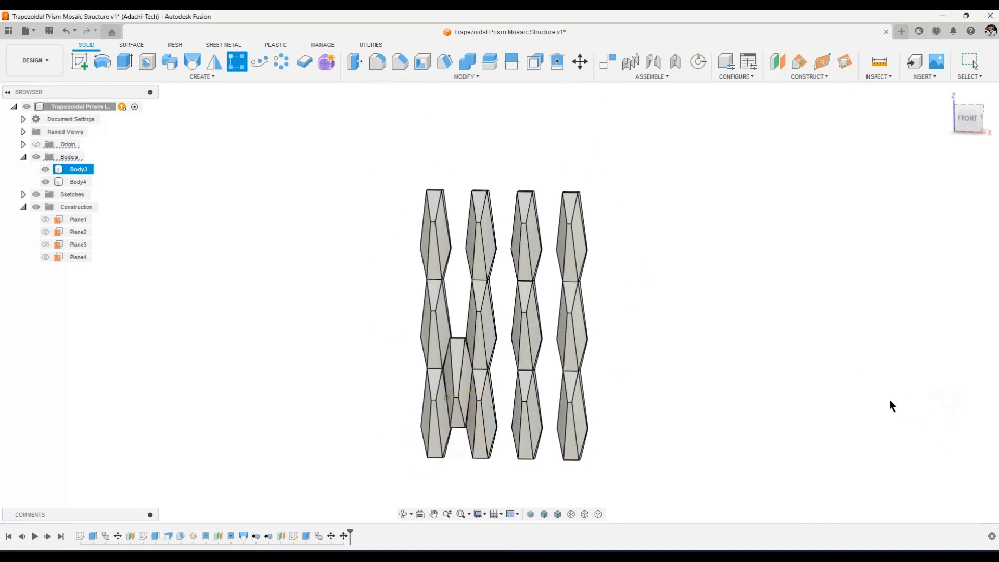
Pattern the offset copied body rectangularly by spacing, with 3 instances at 150 mm along X and 3 at 190+100 mm along Z
click(237, 65)
click(453, 374)
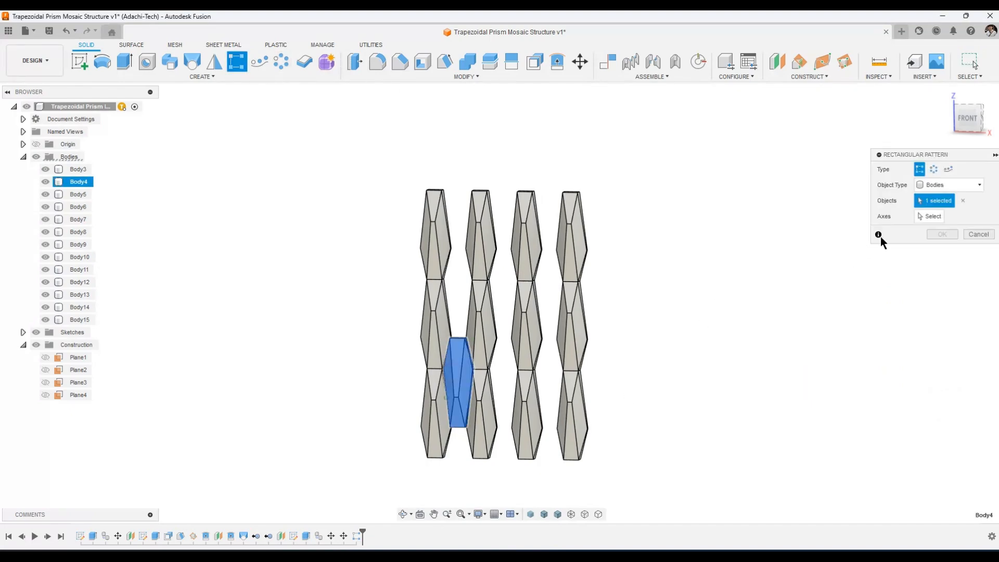
click(929, 216)
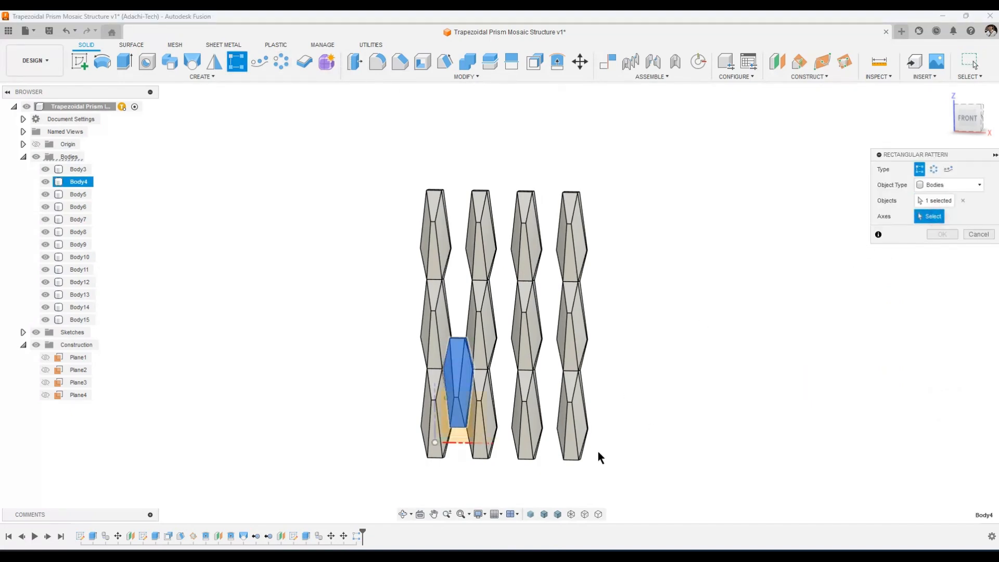
click(453, 444)
click(434, 431)
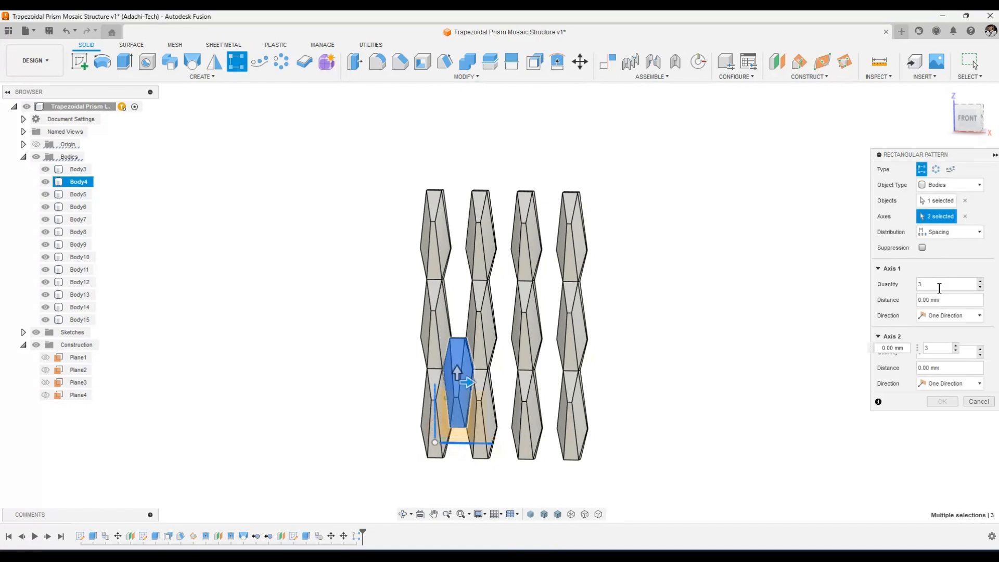
click(953, 302)
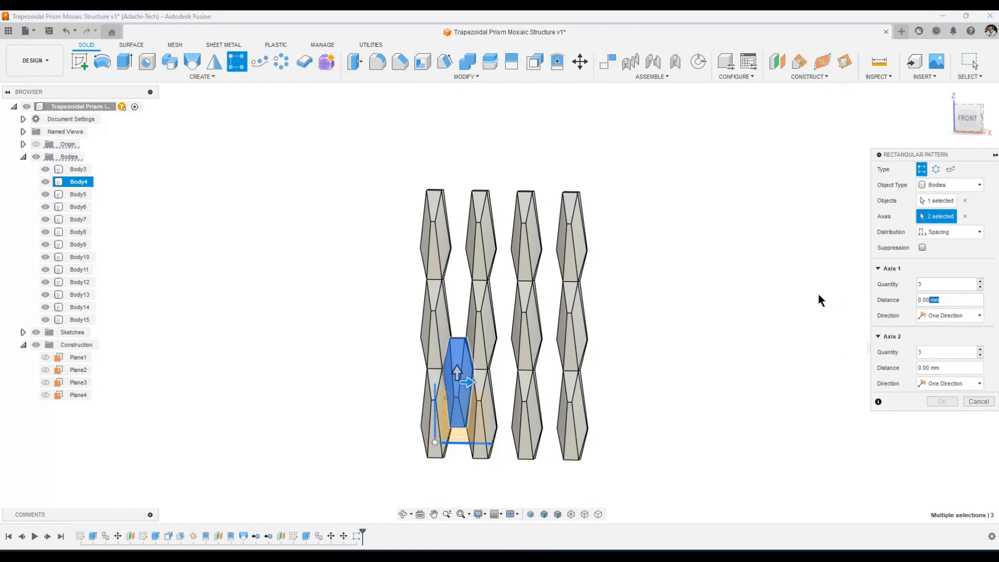
text(0150)
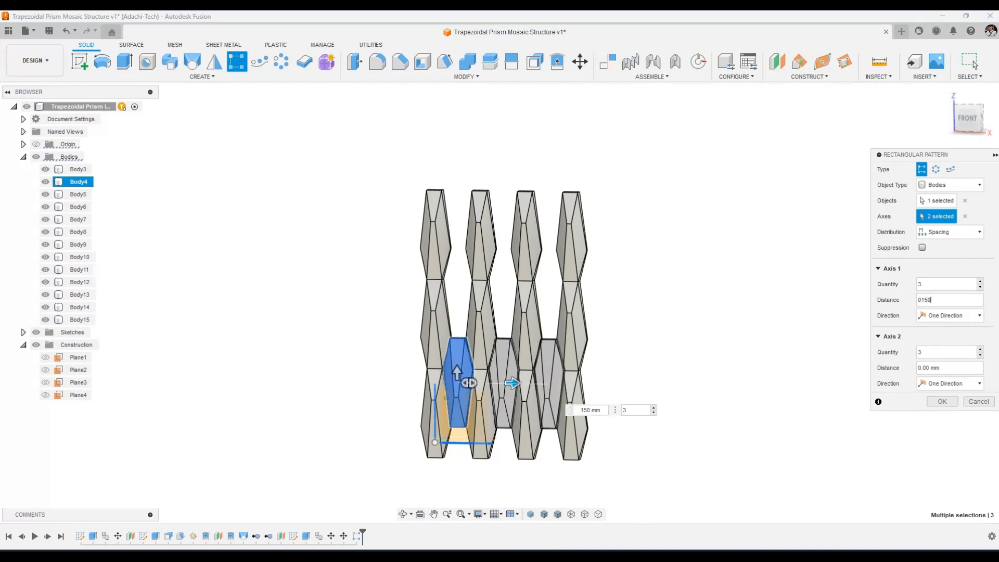
click(949, 367)
text(19)
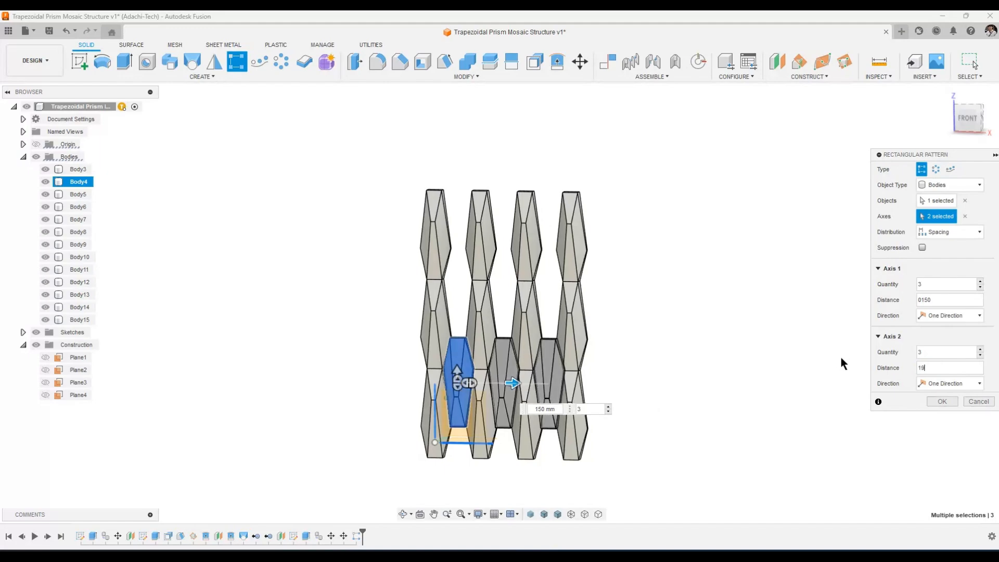
text(0+1)
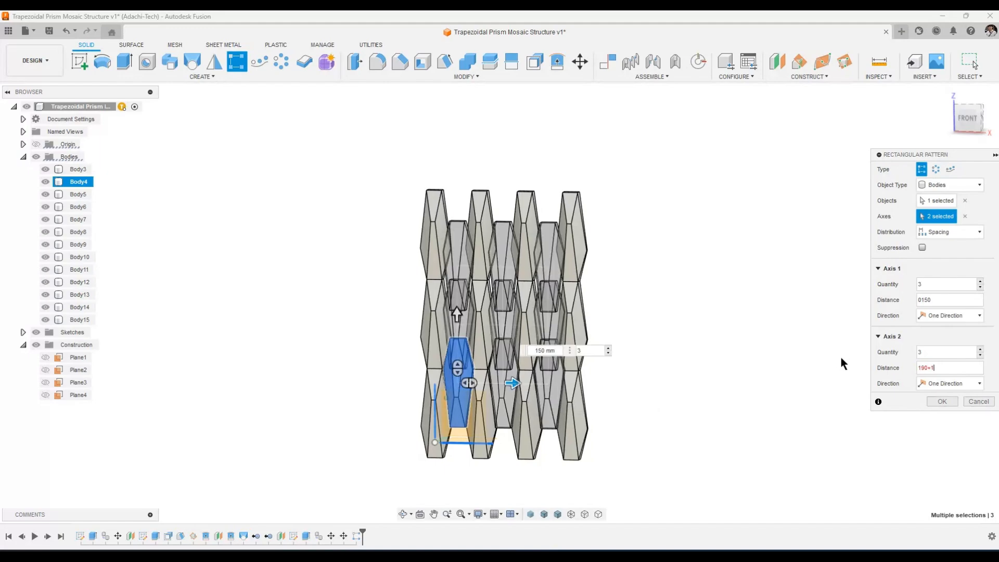
text(00)
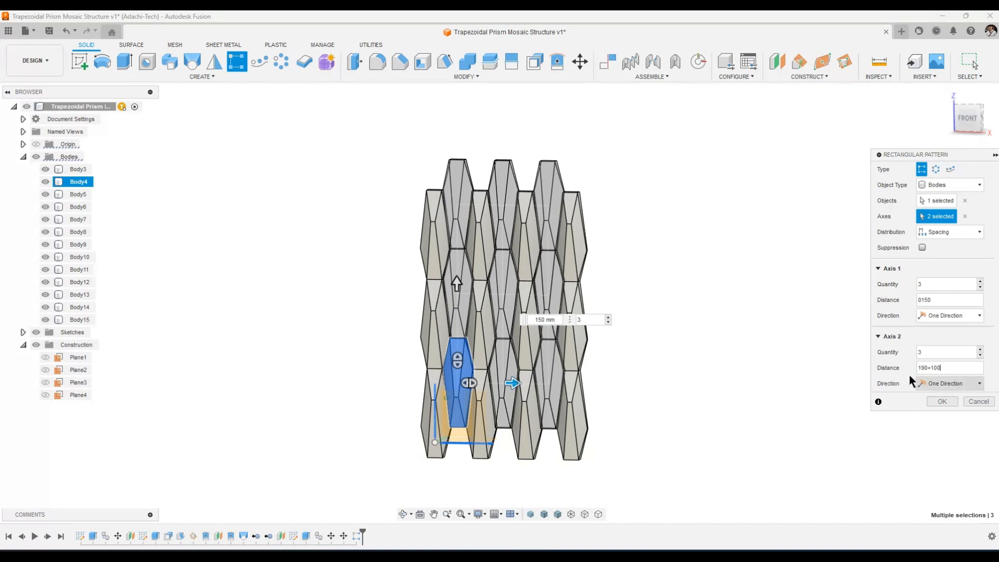
click(941, 401)
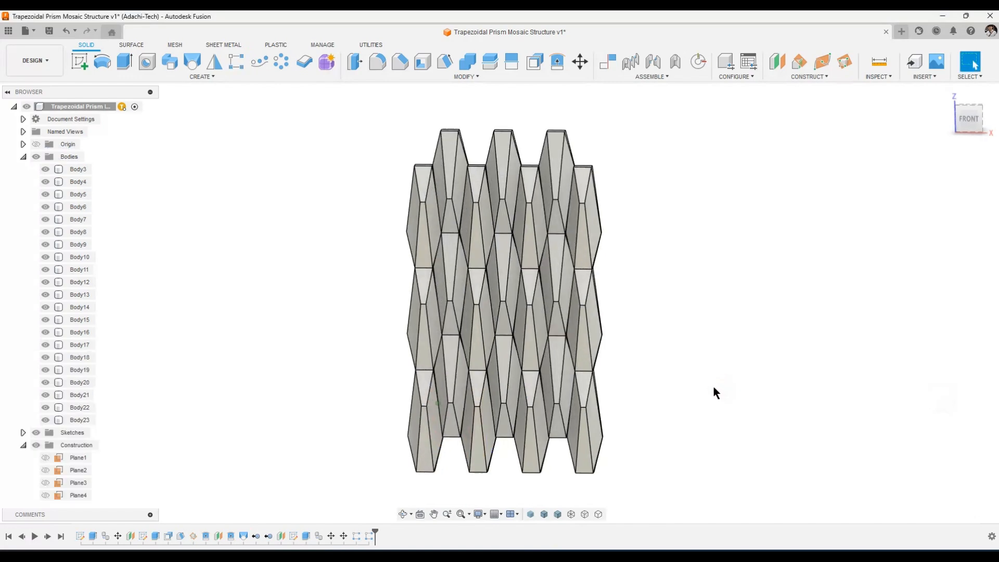
shift+middle_drag(713, 387, 559, 294)
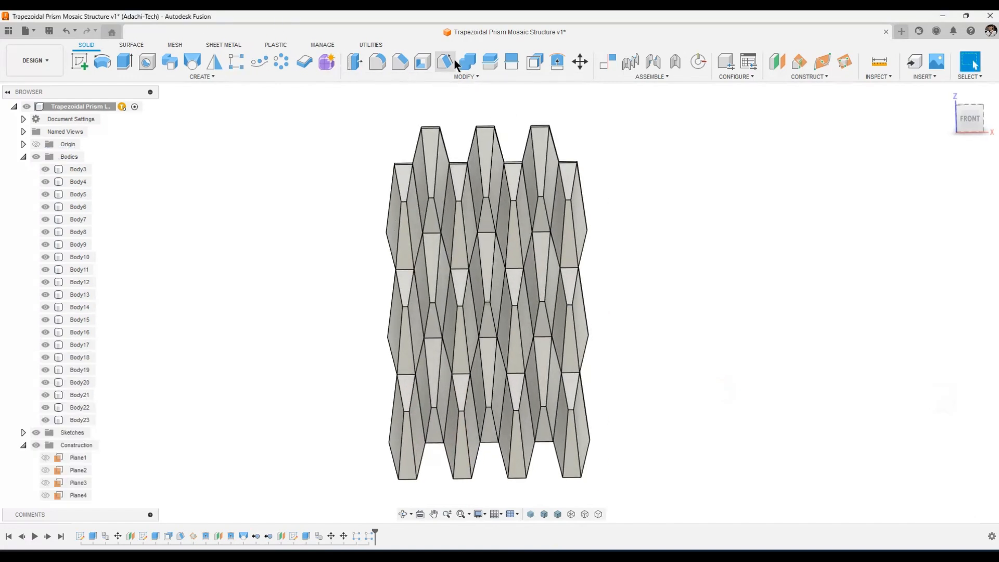
Chamfer all faces and edges of every body in the patterned panel with an equal distance of 1 mm
click(399, 61)
shift+middle_drag(479, 129, 612, 118)
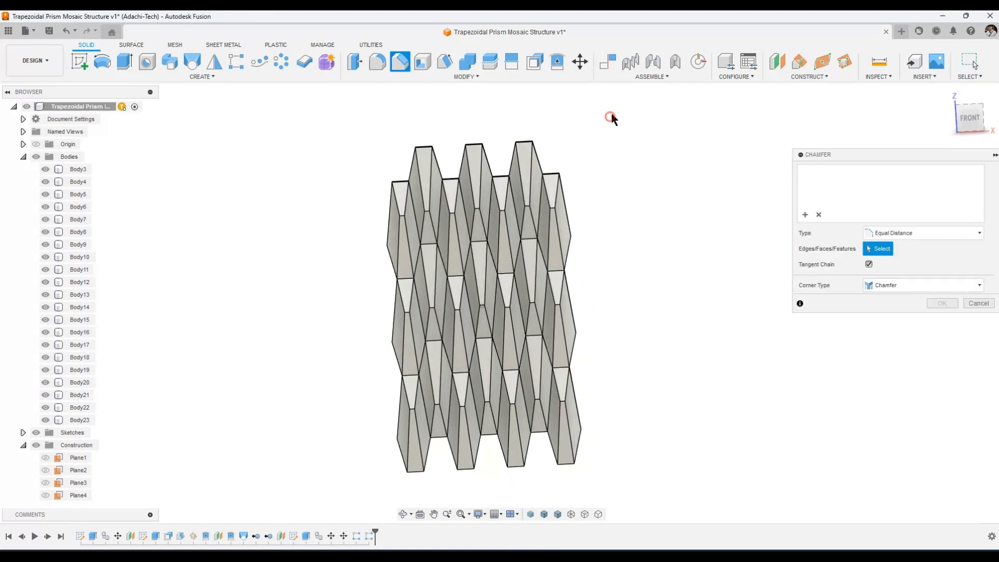
drag(614, 117, 263, 495)
text(1)
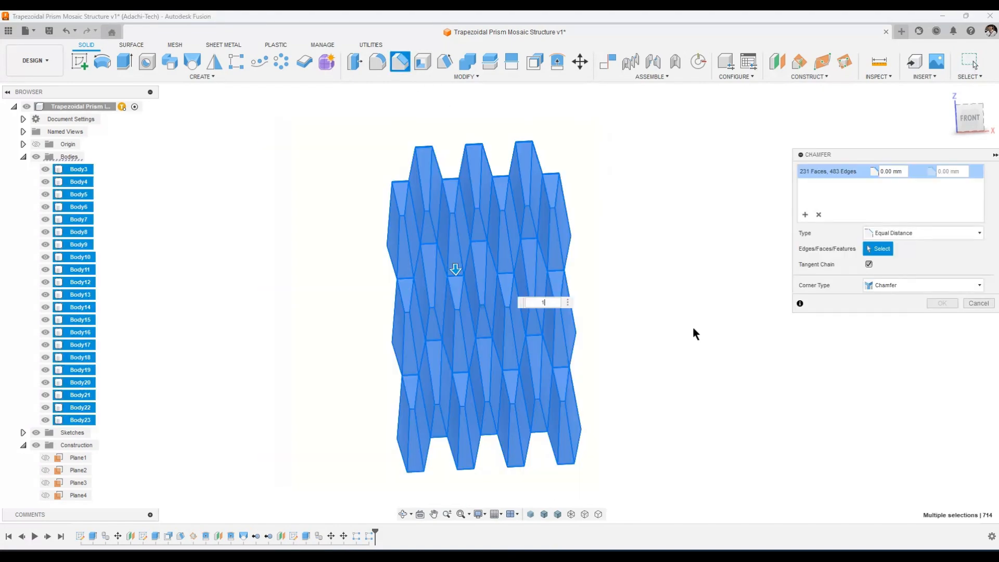
key(Return)
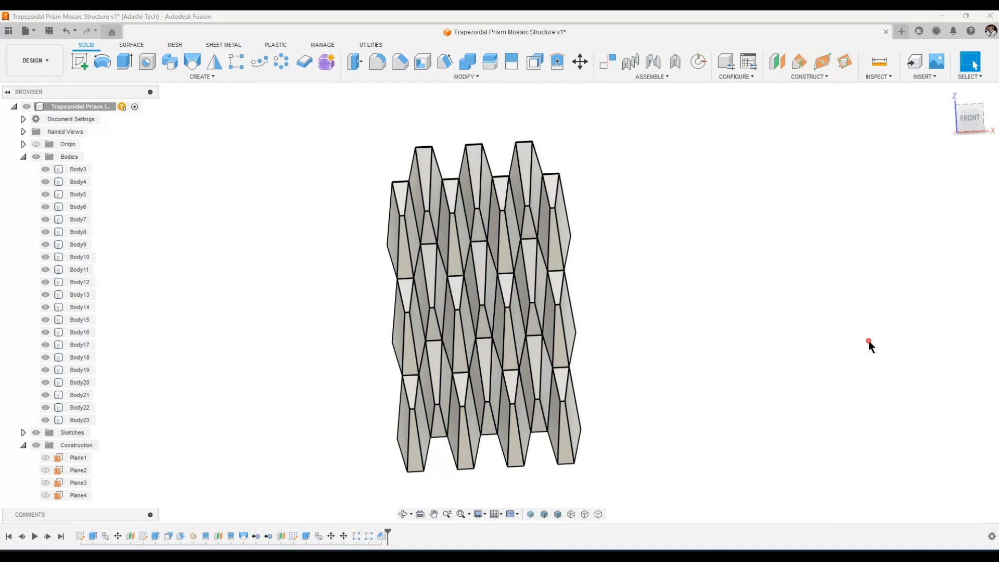
click(868, 341)
Show the panel from the front and switch the camera from orthographic to perspective projection
click(966, 124)
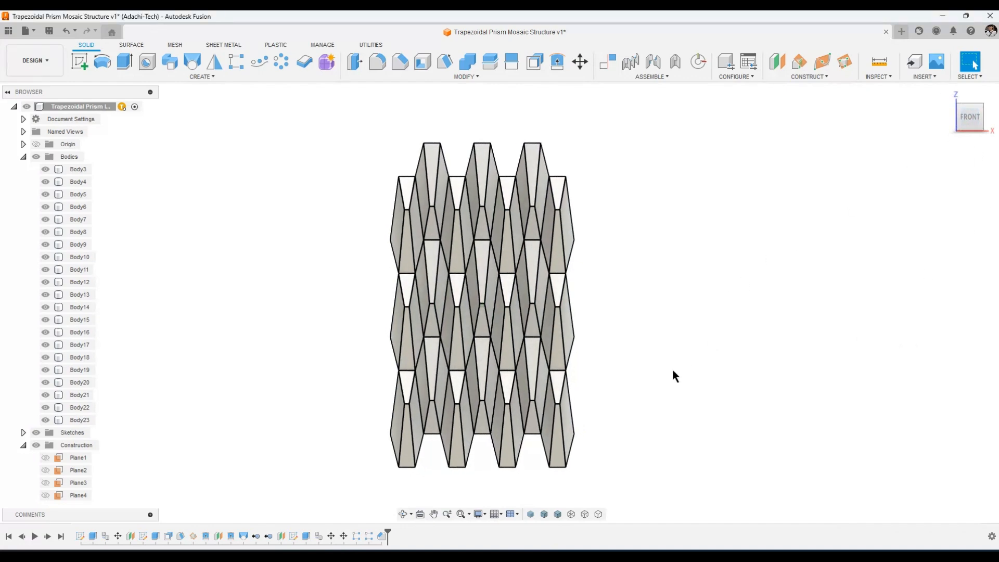
click(993, 140)
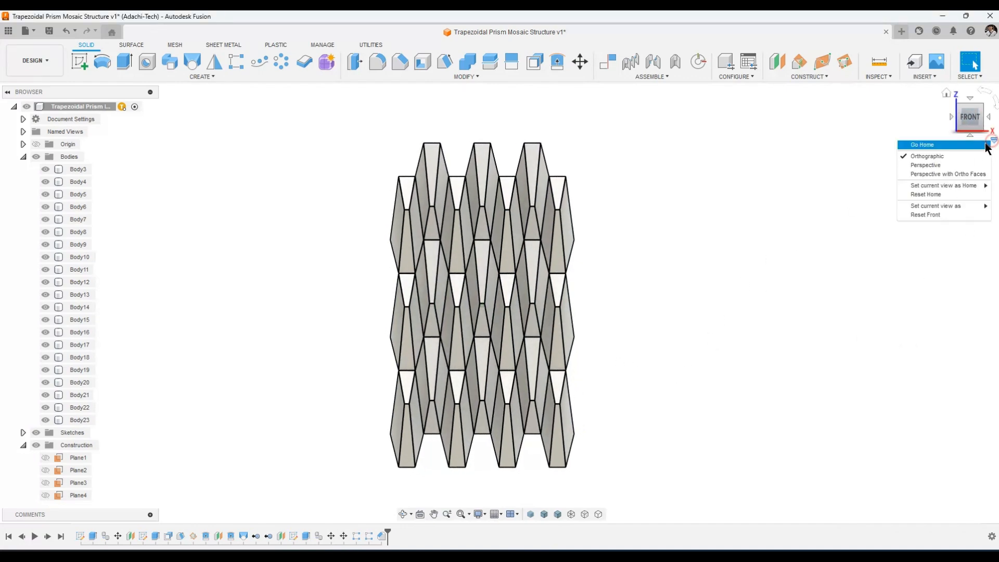
click(948, 165)
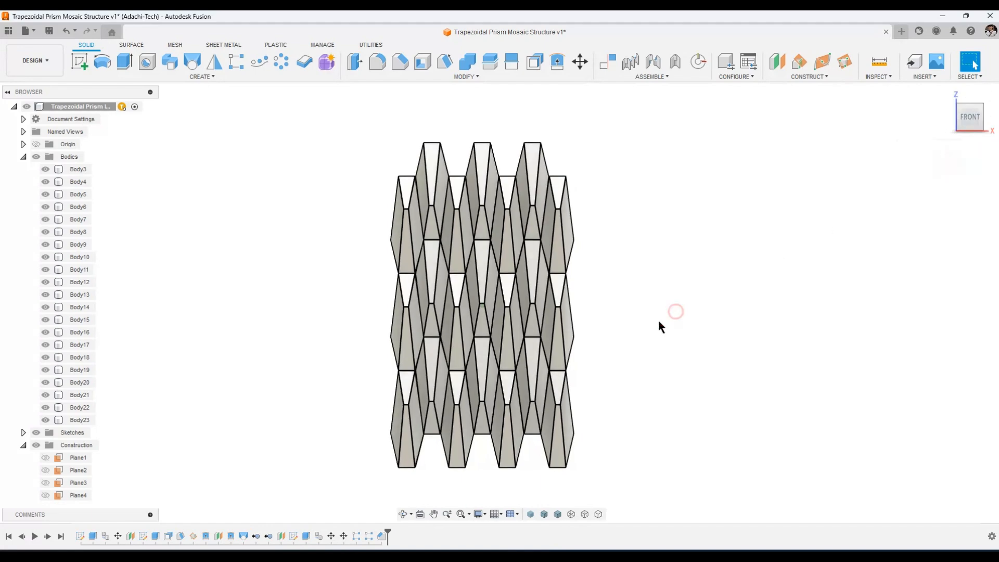
shift+middle_drag(659, 317, 660, 314)
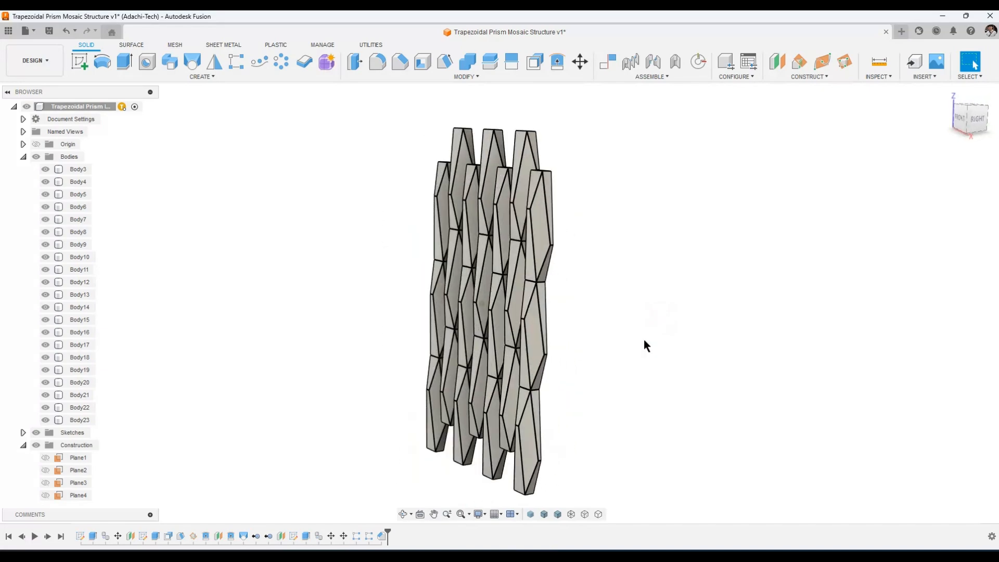
Display the panel shaded without edge lines and face it squarely from the front
click(529, 515)
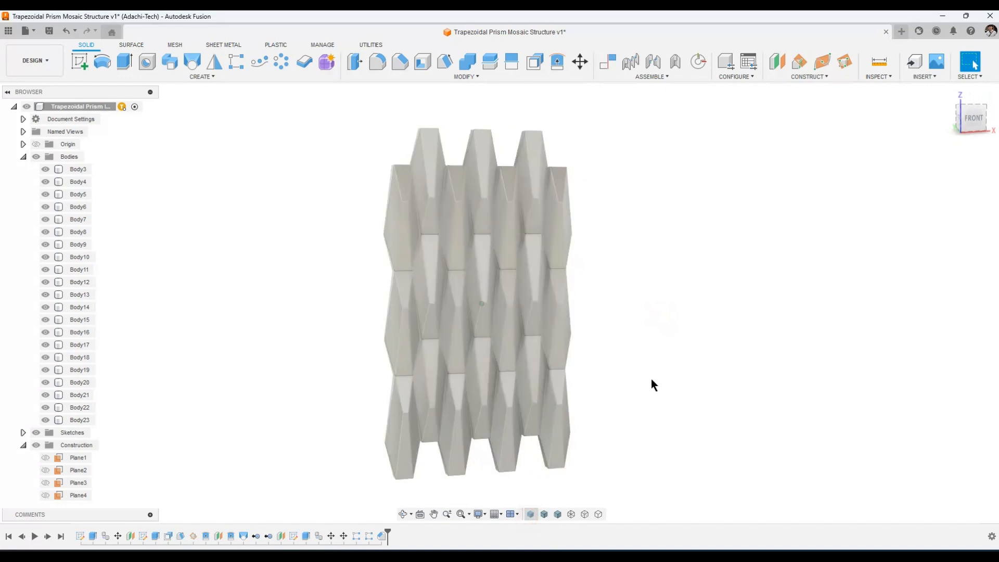
click(685, 361)
click(971, 119)
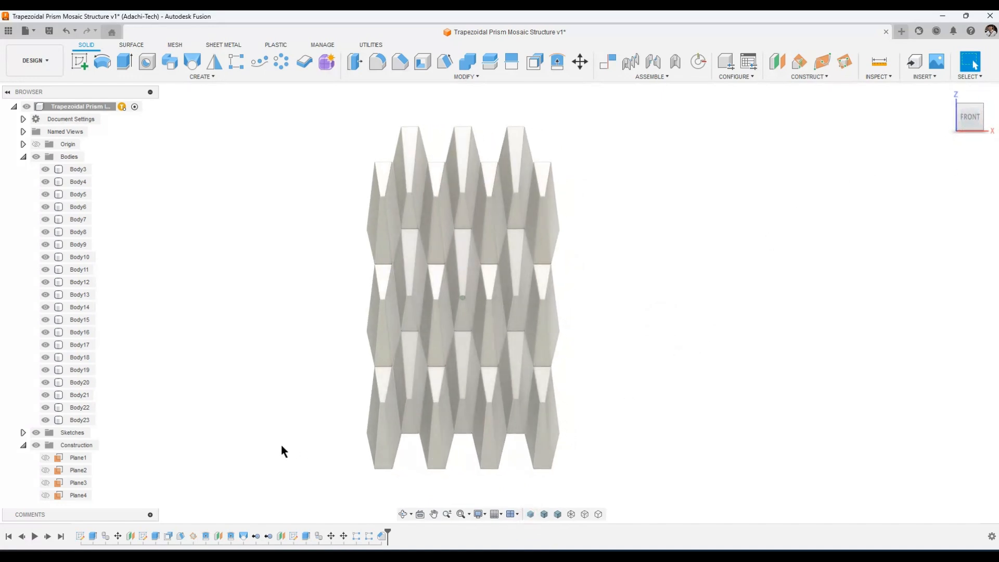
scroll(282, 450, up, 1)
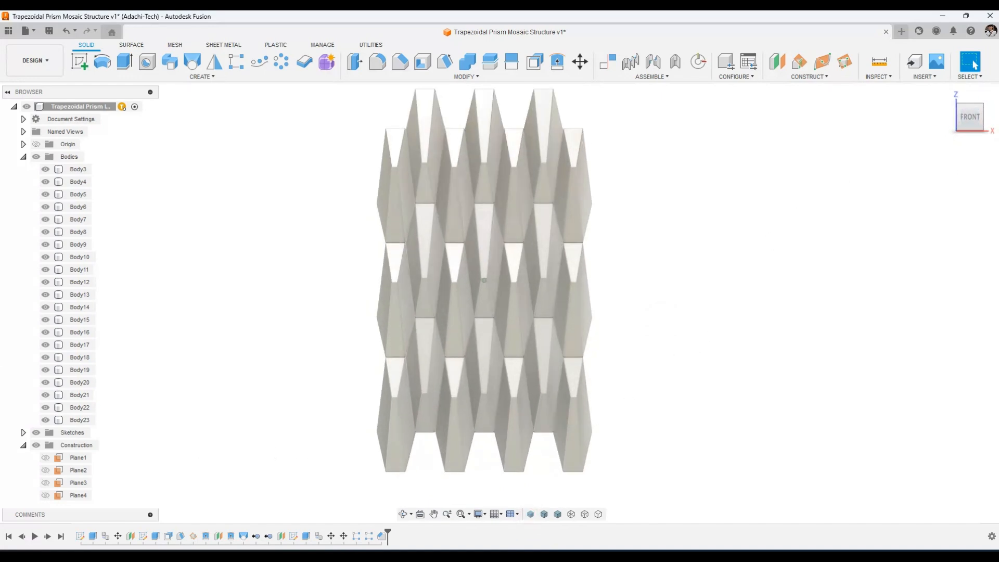